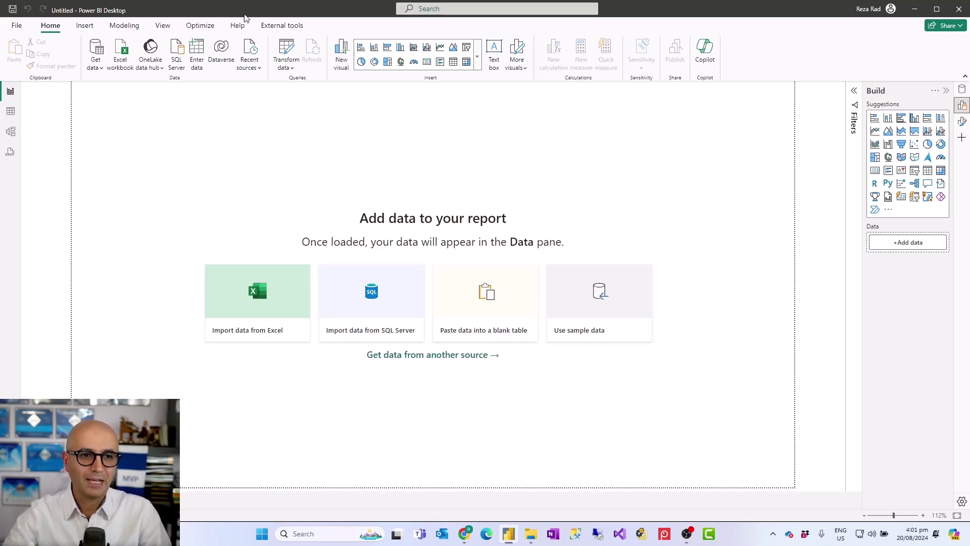
# - Browse the recent sources and common data sources lists without choosing one
pyautogui.click(258, 71)
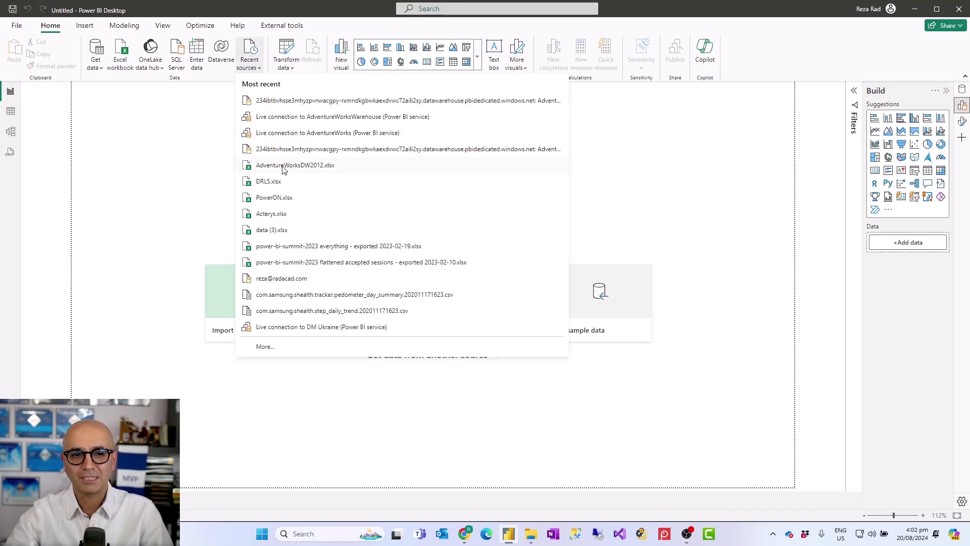
pyautogui.click(100, 69)
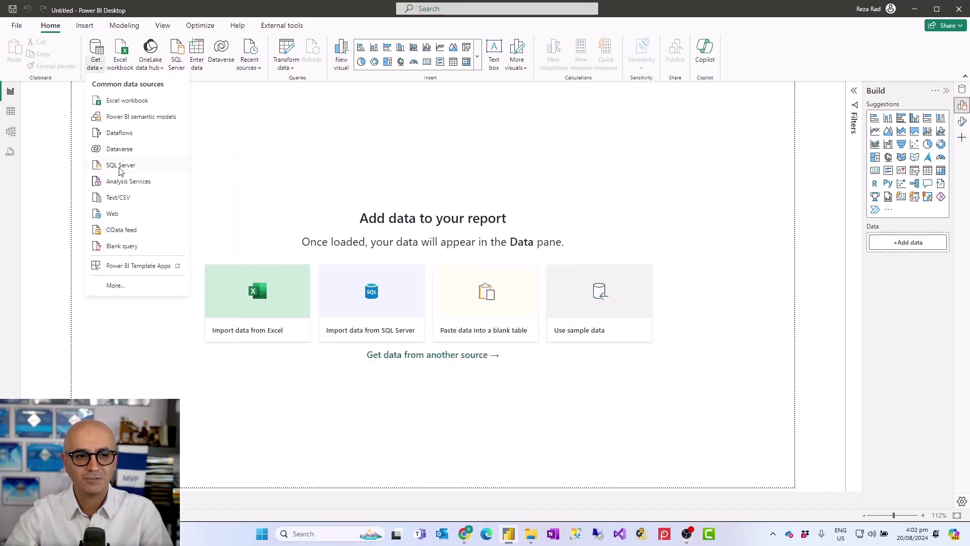
pyautogui.press('Escape')
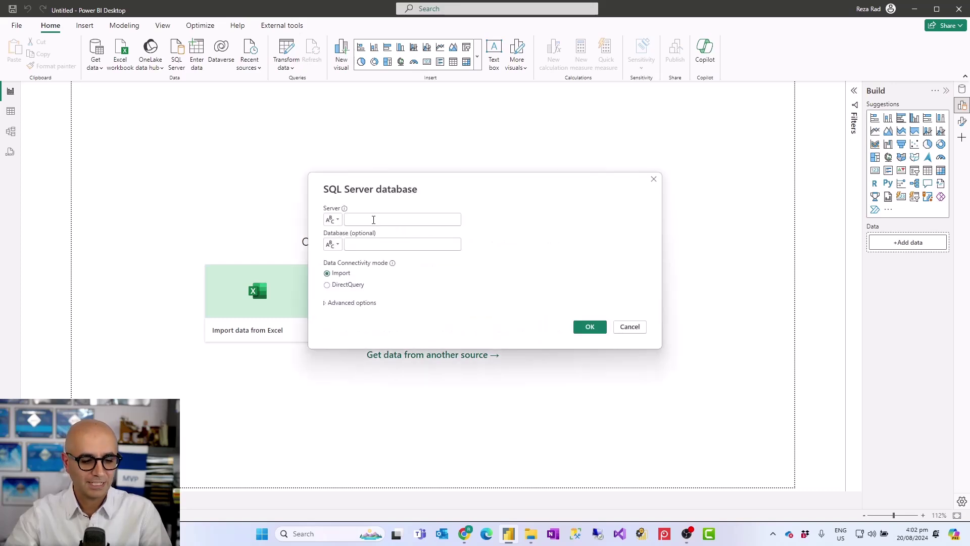
# - Launch ZoomIt and zoom into an area of the screen
pyautogui.click(330, 534)
pyautogui.write('zoomit')
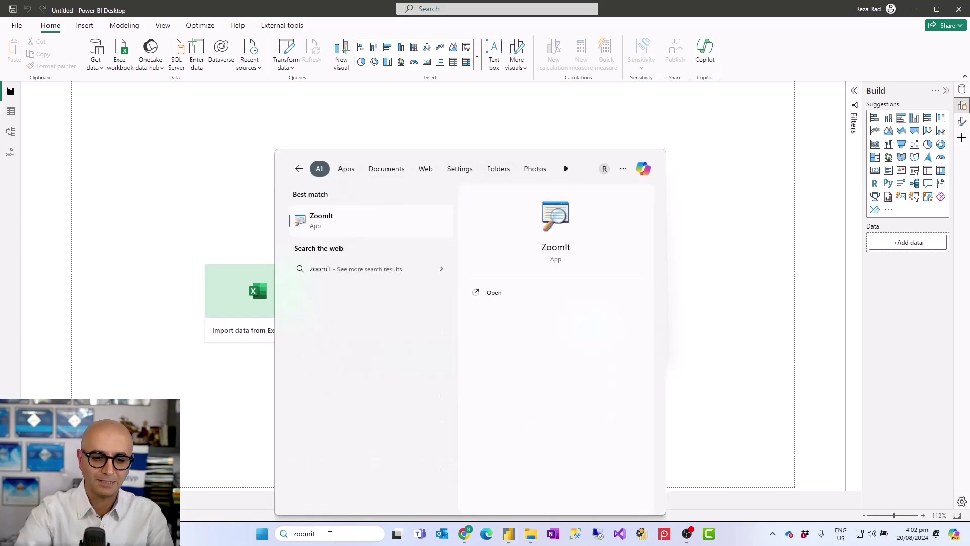
pyautogui.click(322, 219)
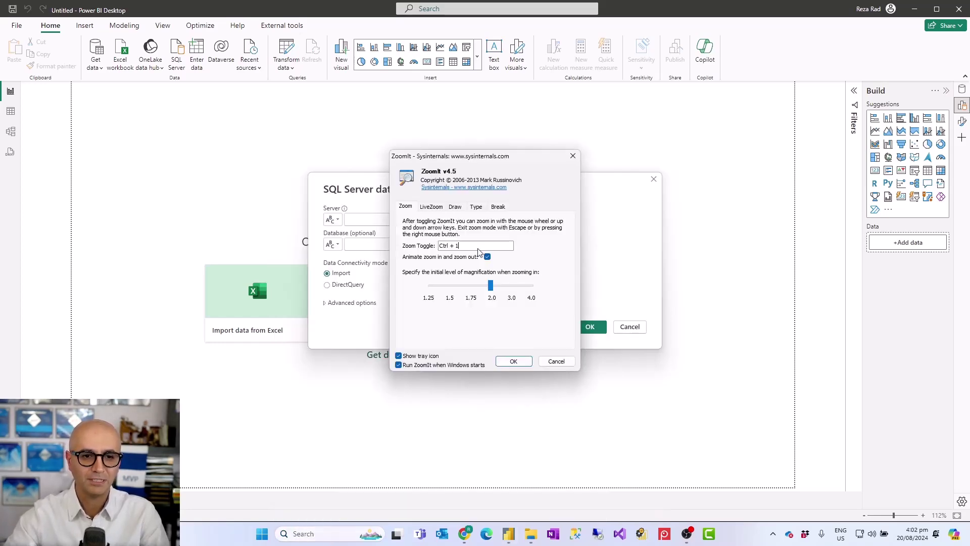
pyautogui.click(514, 362)
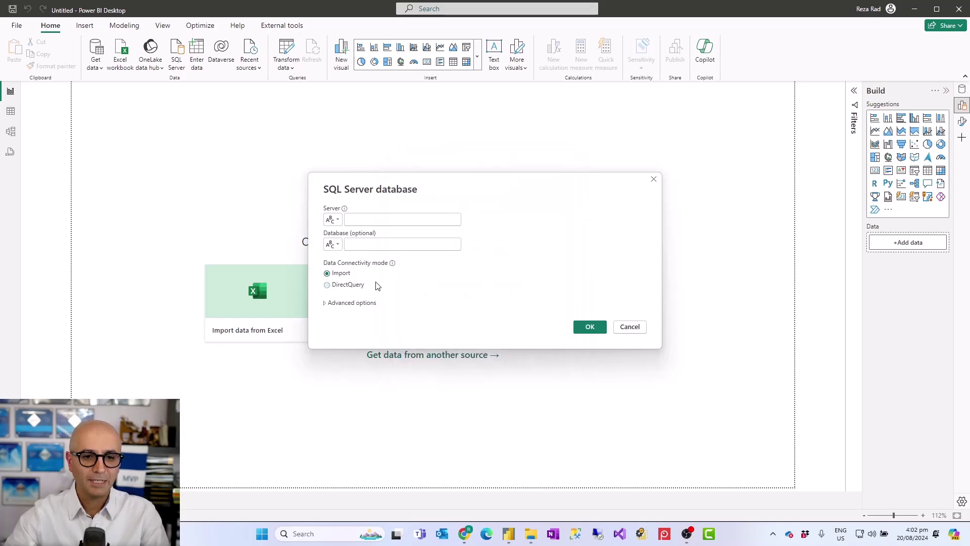
pyautogui.hotkey('ctrl', '1')
pyautogui.click(327, 213)
pyautogui.moveTo(274, 165)
pyautogui.mouseDown()
pyautogui.moveTo(559, 279)
pyautogui.moveTo(609, 285)
pyautogui.mouseUp()
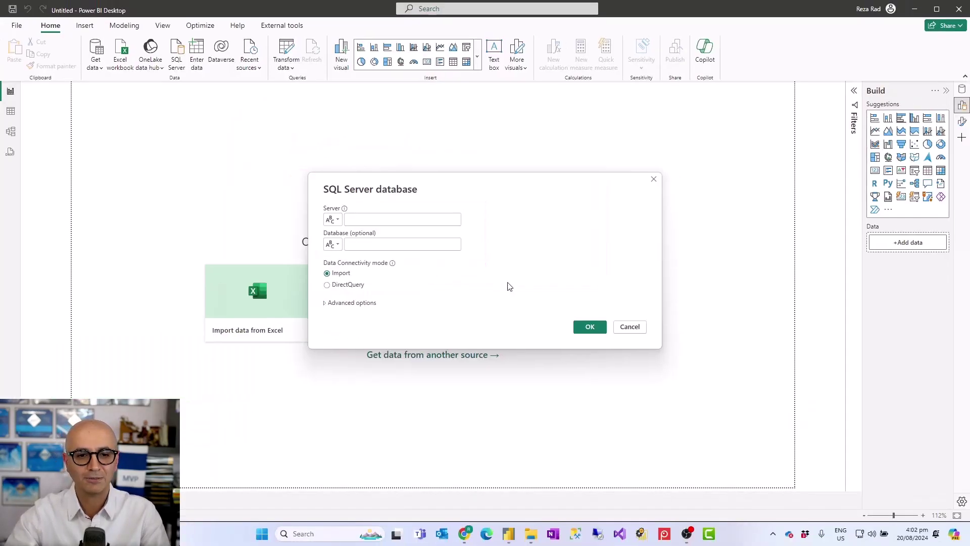
# - Dismiss the SQL Server connection settings and cancel the Excel workbook file picker
pyautogui.click(901, 416)
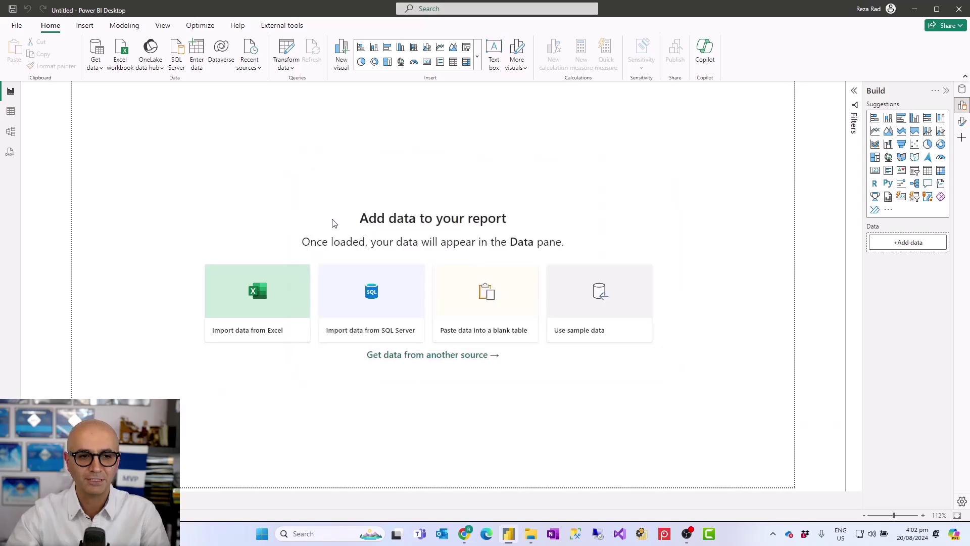
pyautogui.click(121, 65)
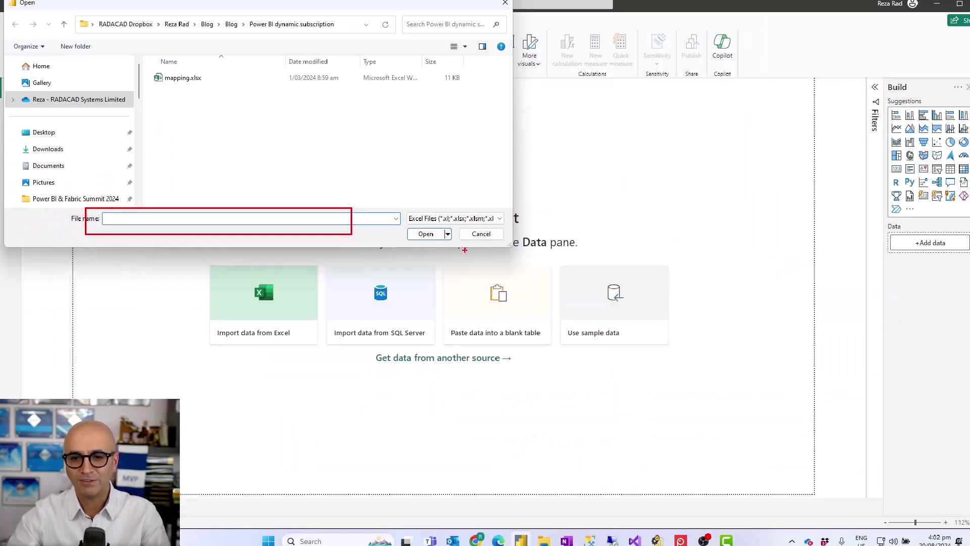
pyautogui.click(480, 233)
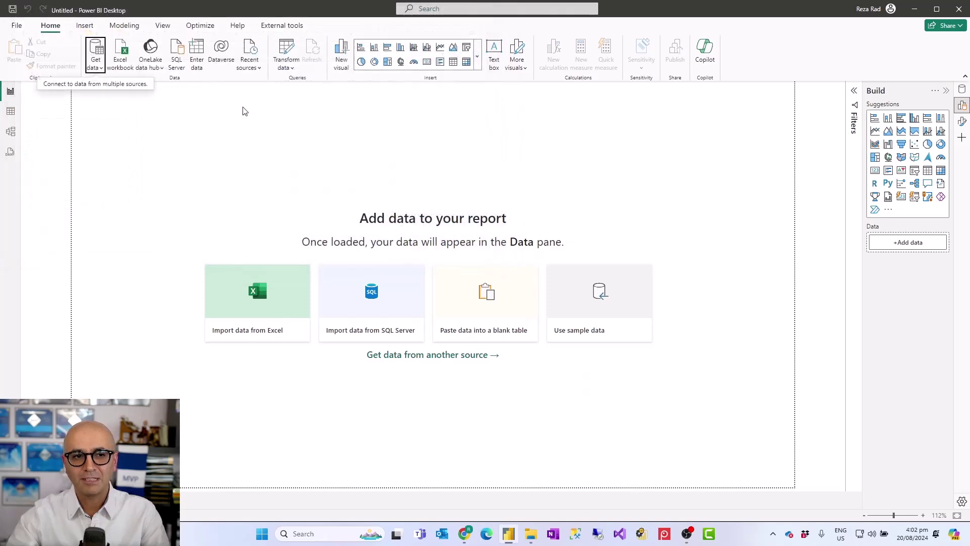
# - Look at the SQL Server database server field's value-type options, then close without connecting
pyautogui.click(98, 68)
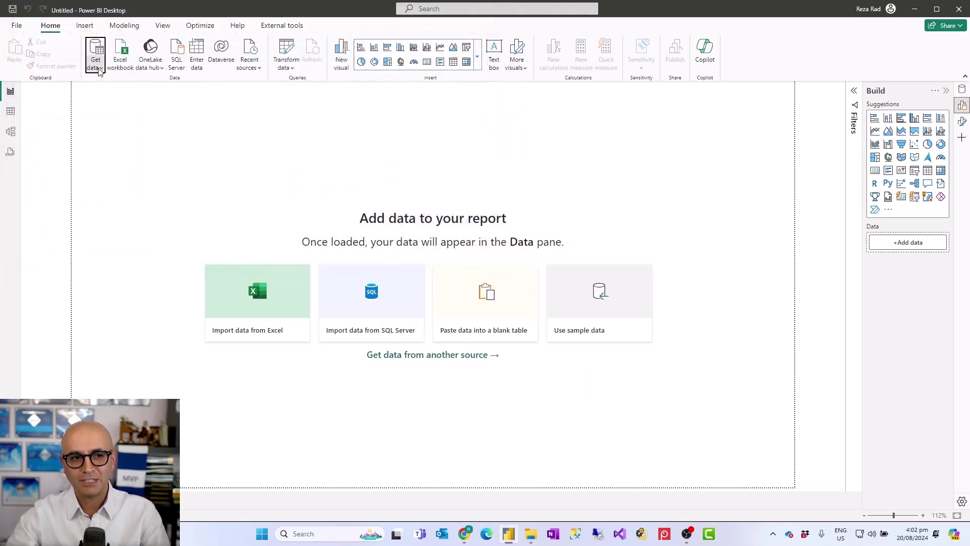
pyautogui.click(121, 166)
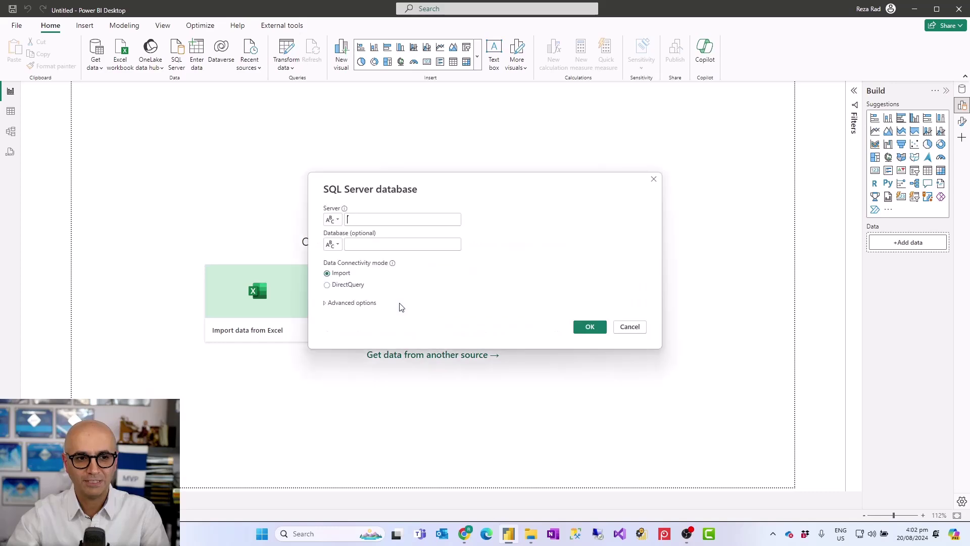
pyautogui.click(337, 220)
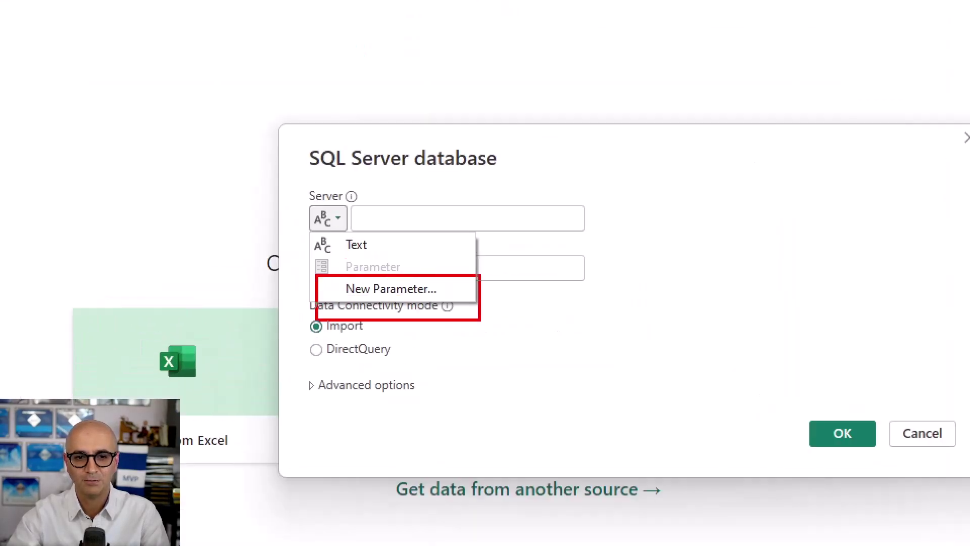
pyautogui.moveTo(480, 320); pyautogui.dragTo(468, 304)
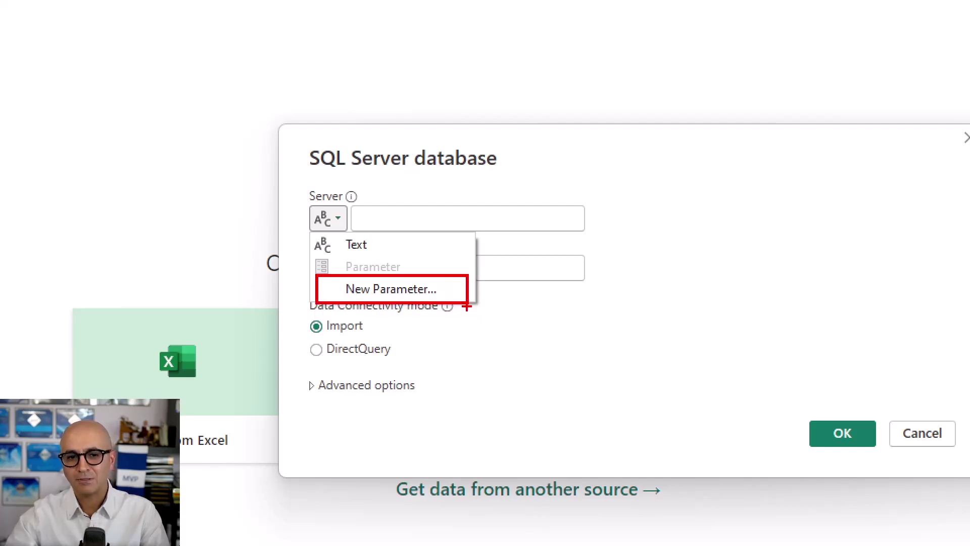
pyautogui.press('Escape')
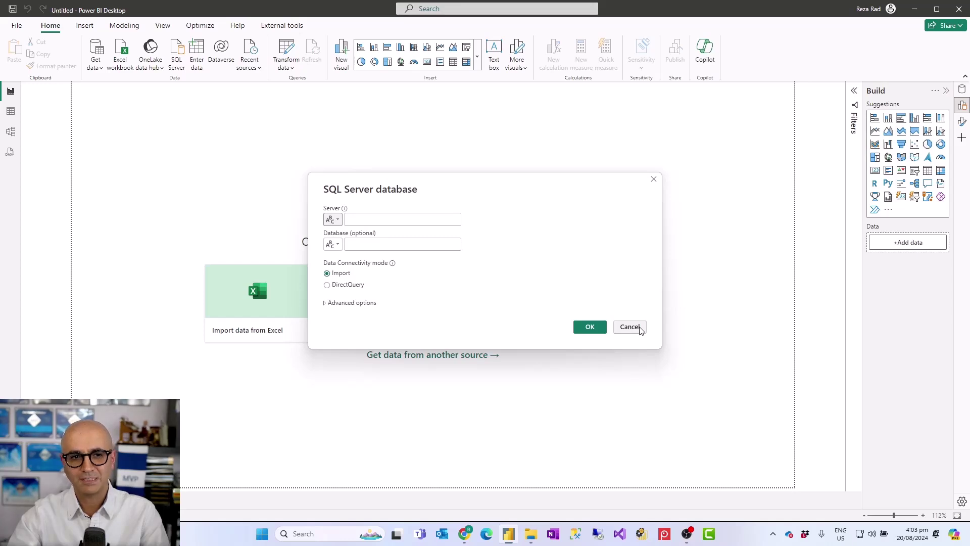
pyautogui.click(630, 328)
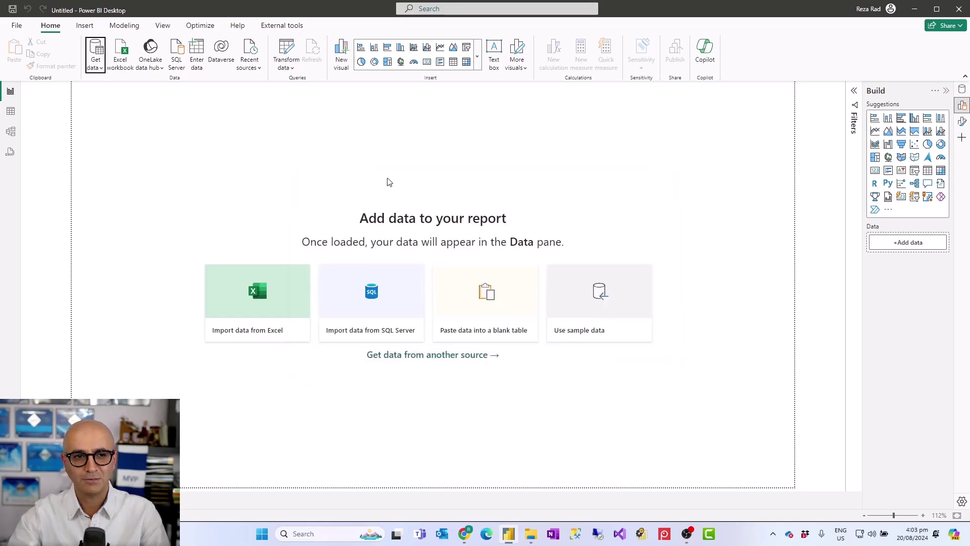
# - Open recent source AdventureWorksDW2012.xlsx and load DimCustomer and FactInternetSales into Power Query Editor
pyautogui.click(257, 69)
pyautogui.click(294, 165)
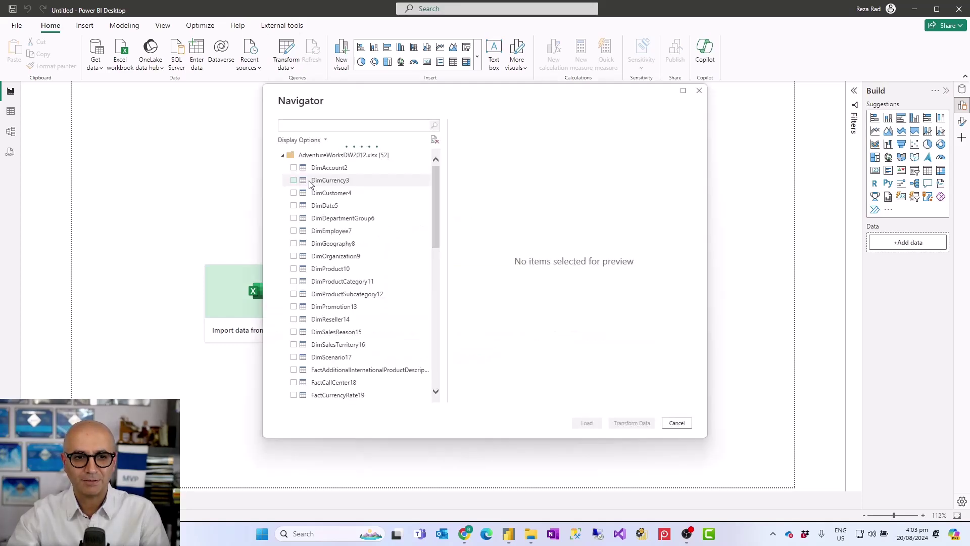
pyautogui.scroll(-8, 304, 183)
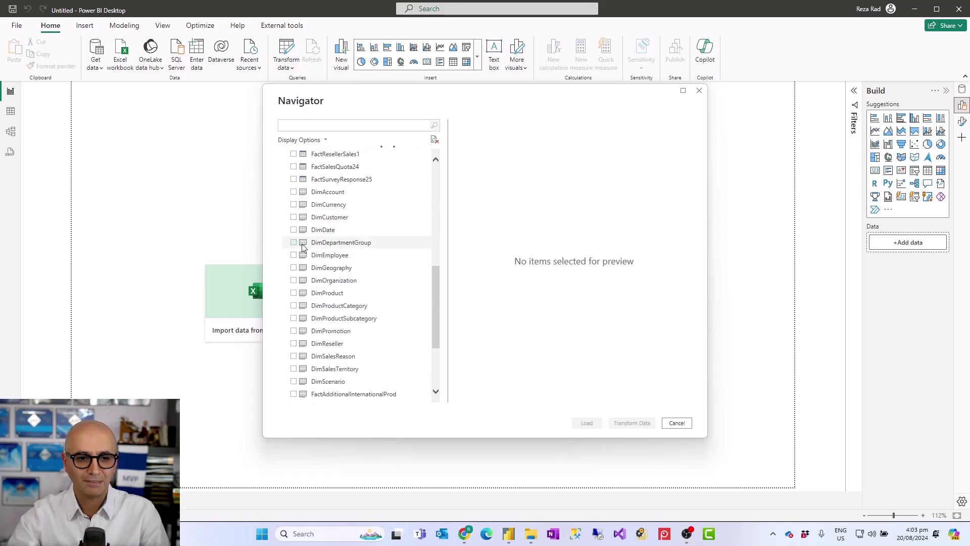
pyautogui.click(293, 218)
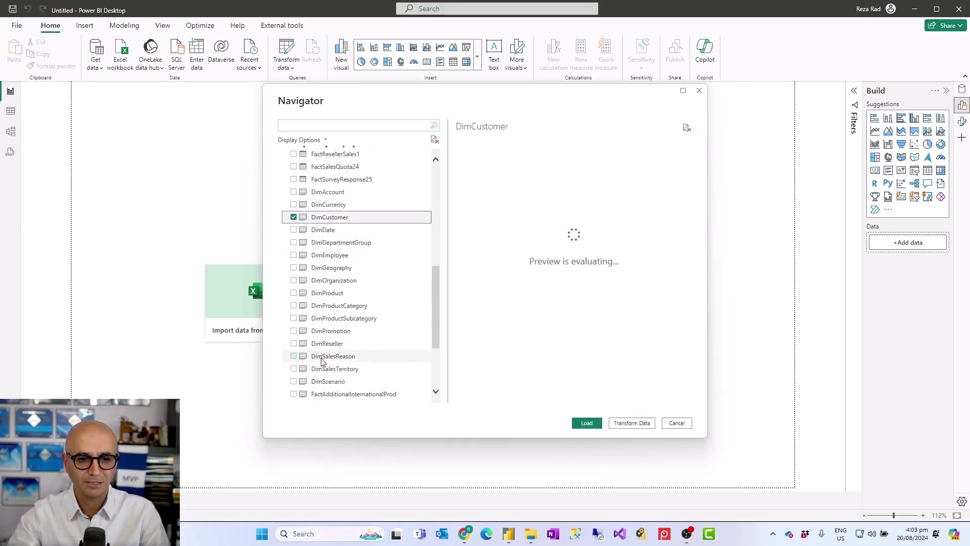
pyautogui.scroll(-2, 319, 370)
pyautogui.click(293, 369)
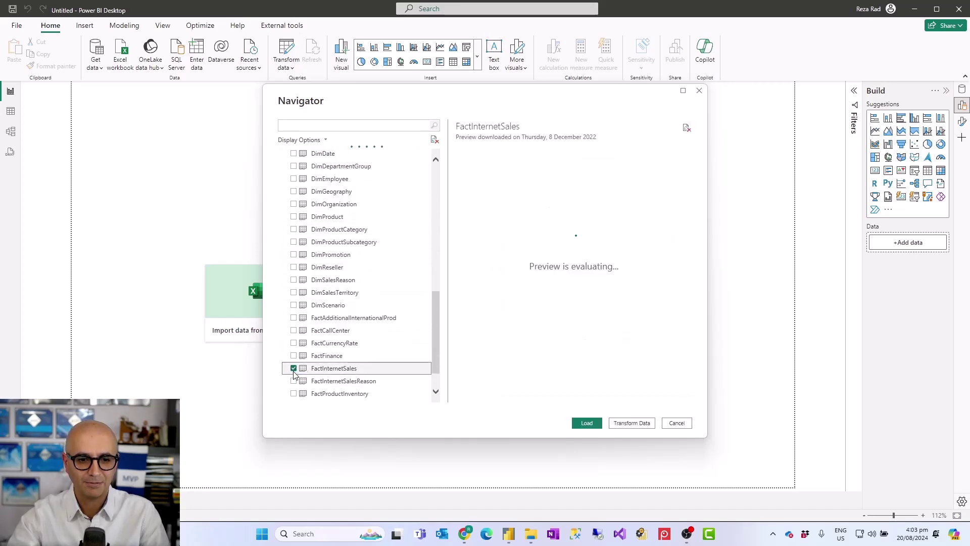
pyautogui.click(630, 424)
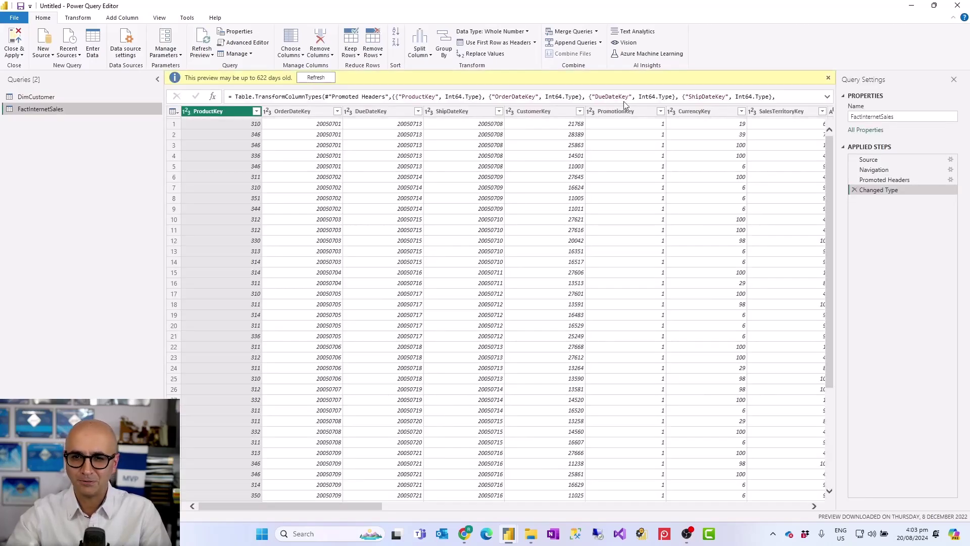
# - Dismiss the yellow 'preview may be up to 622 days old' banner
pyautogui.click(828, 77)
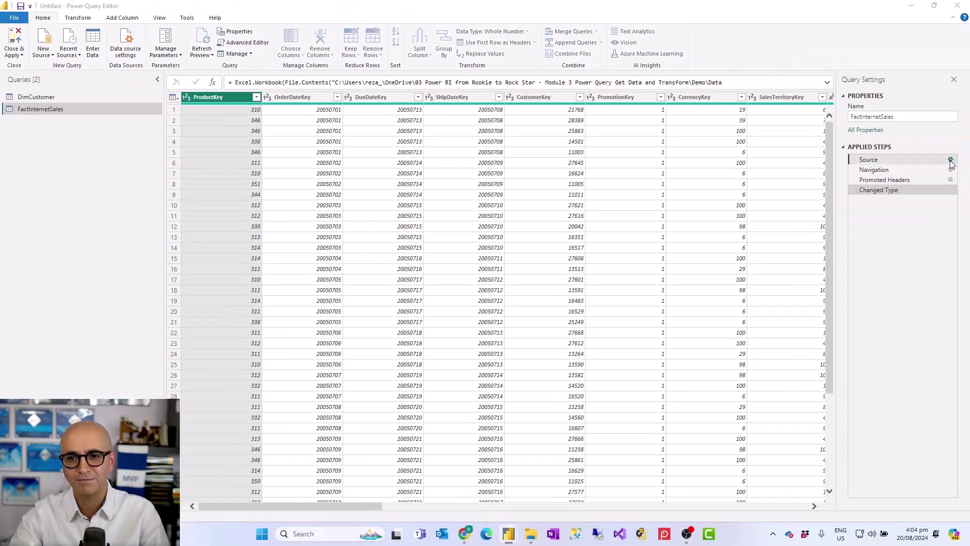
# - Inspect FactInternetSales' Source step settings and the ribbon's tools and parameter options
pyautogui.click(951, 160)
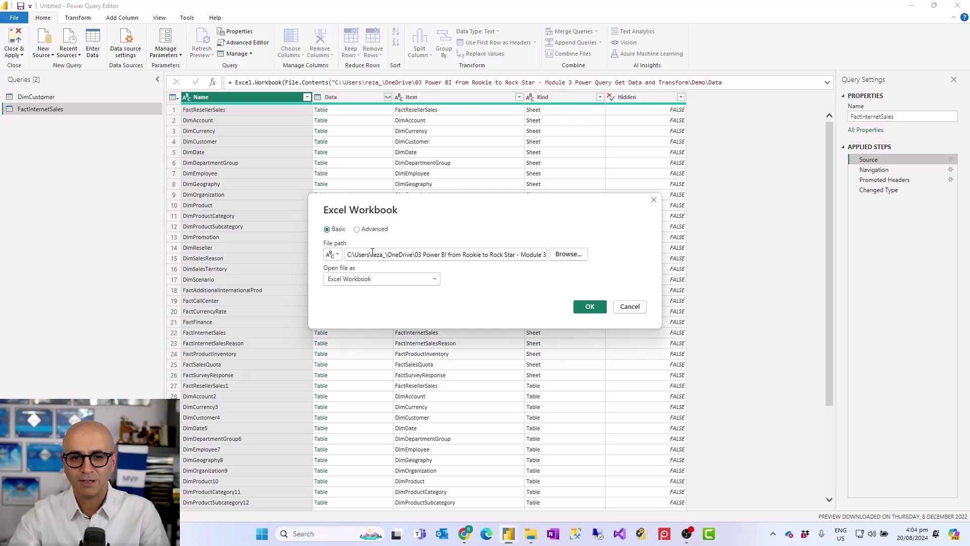
pyautogui.click(335, 254)
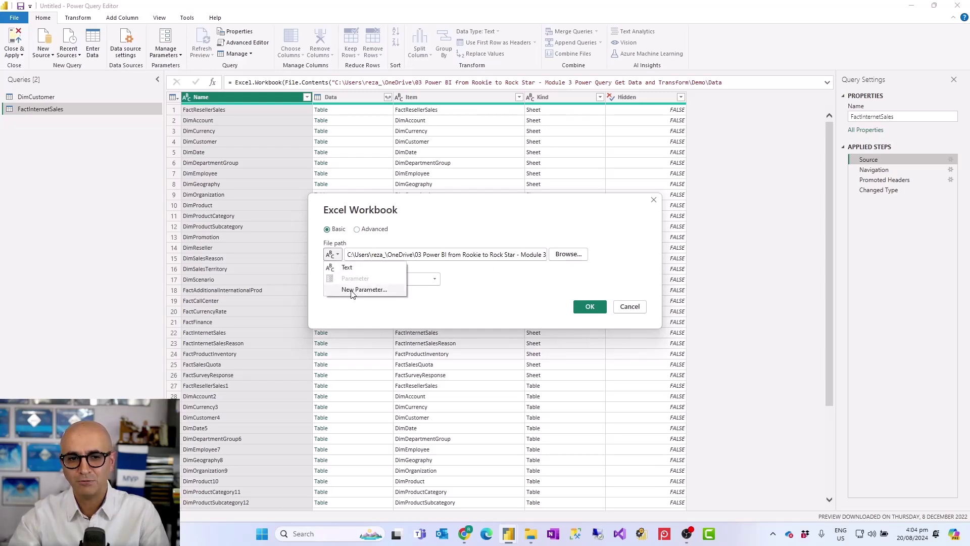
pyautogui.click(502, 307)
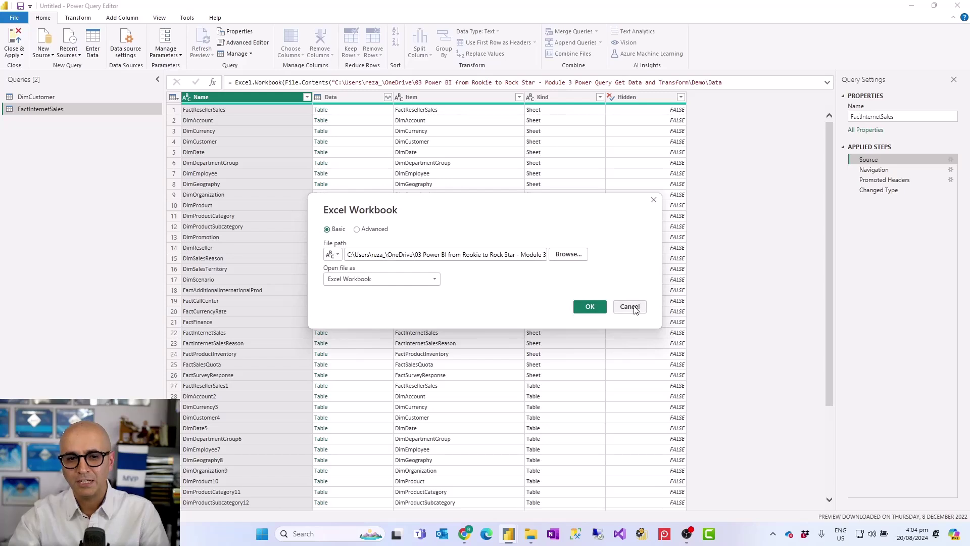
pyautogui.click(632, 308)
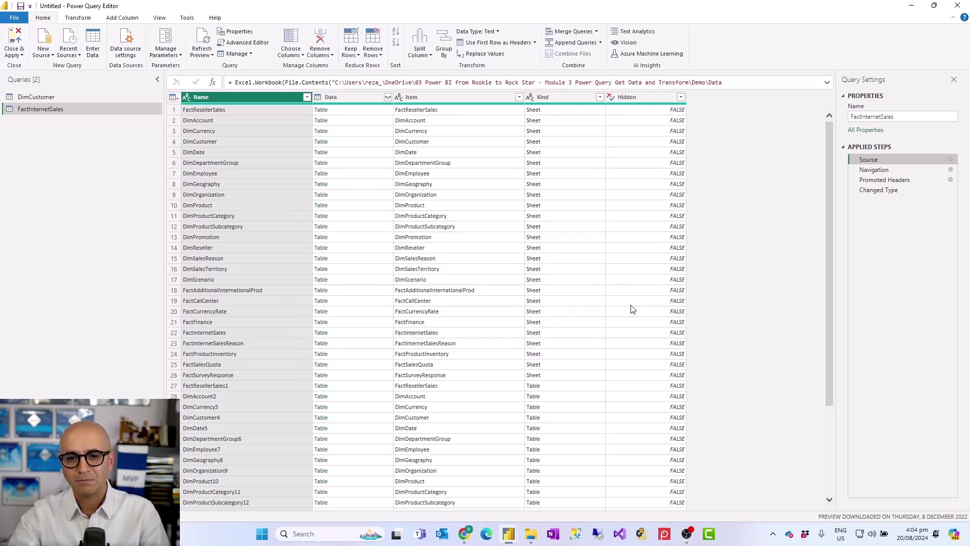
pyautogui.click(189, 19)
pyautogui.click(166, 22)
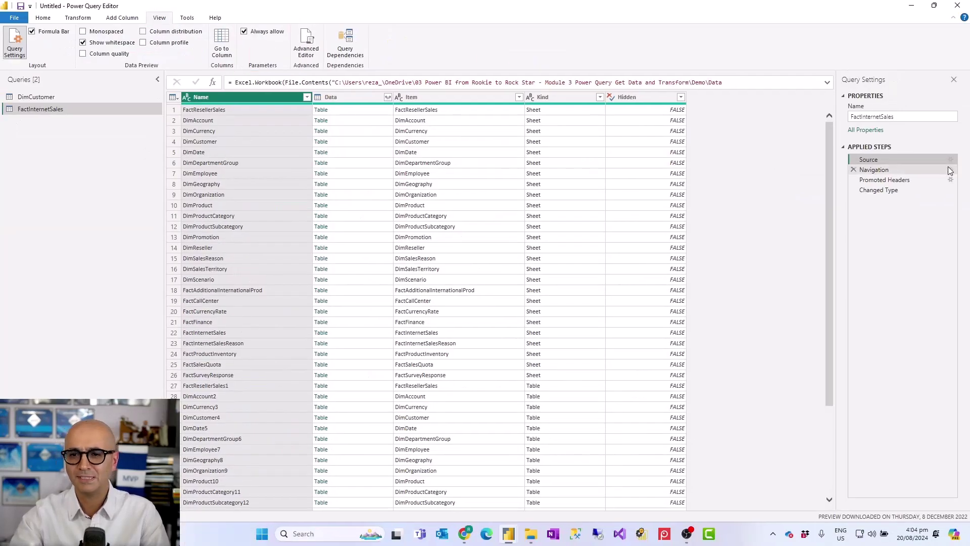
# - Copy the Source step's hard-coded workbook path and start a New Parameter from the file path
pyautogui.click(951, 162)
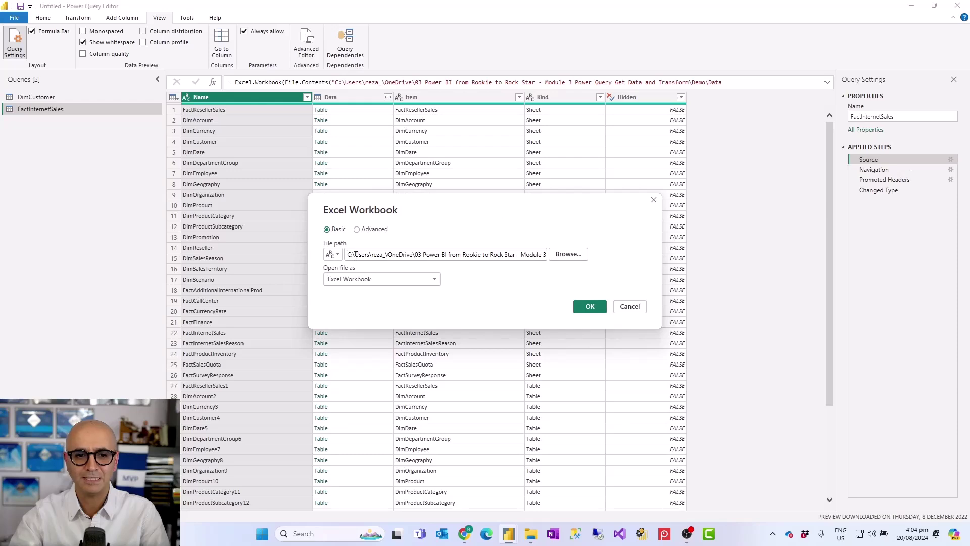
pyautogui.click(339, 256)
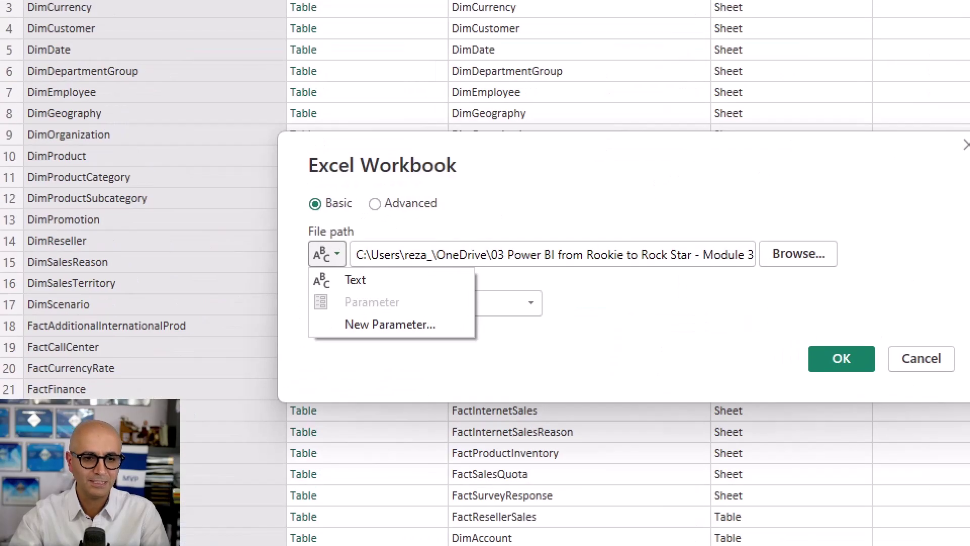
pyautogui.moveTo(469, 364); pyautogui.dragTo(479, 353)
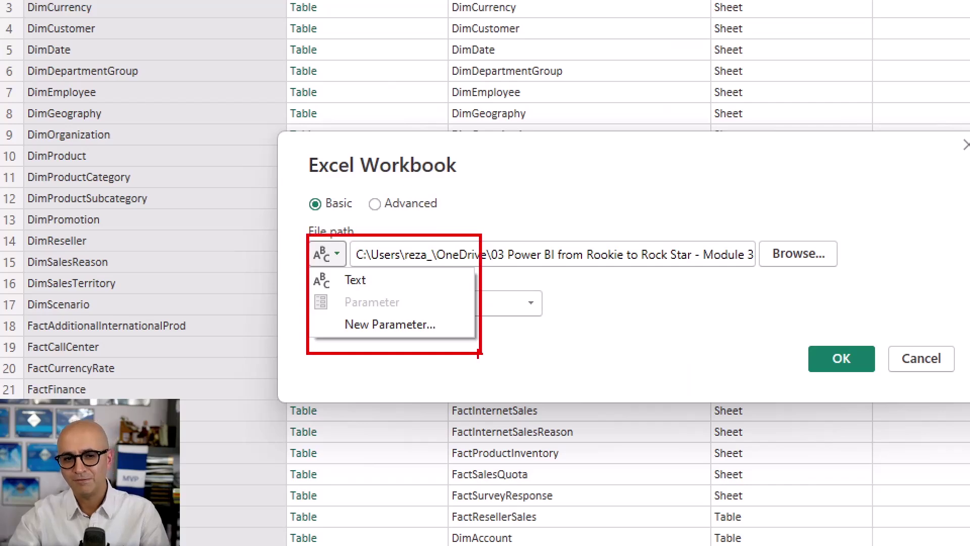
pyautogui.press('Escape')
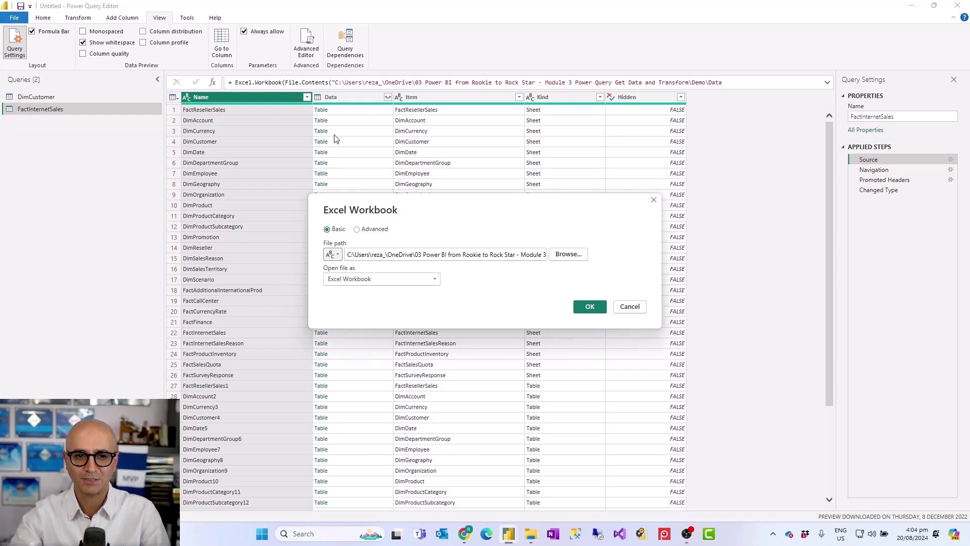
pyautogui.click(385, 255)
pyautogui.hotkey('ctrl', 'a')
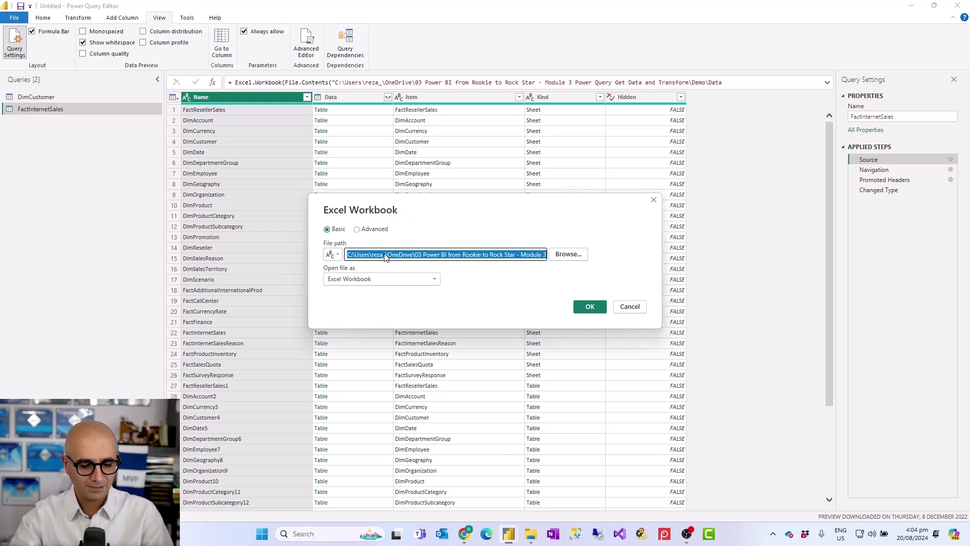
pyautogui.click(337, 254)
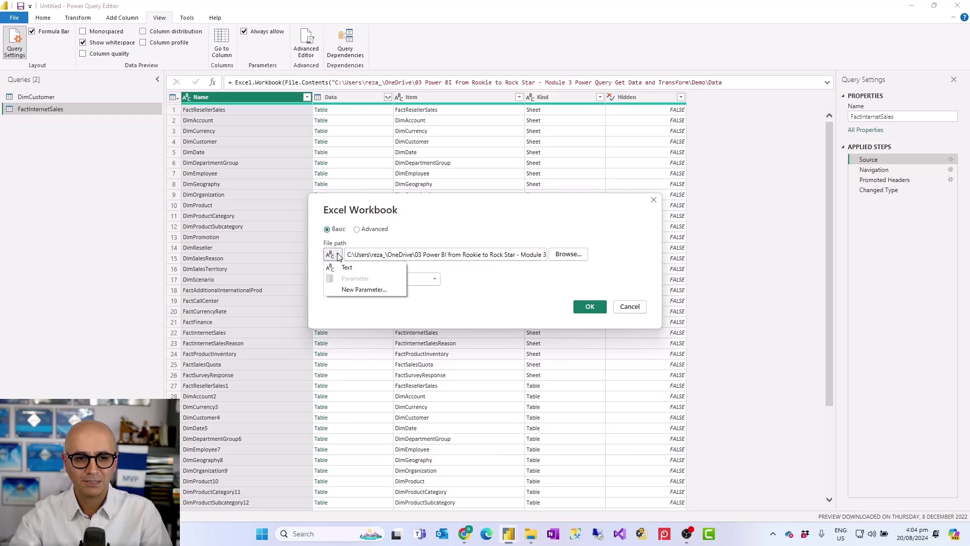
pyautogui.click(363, 299)
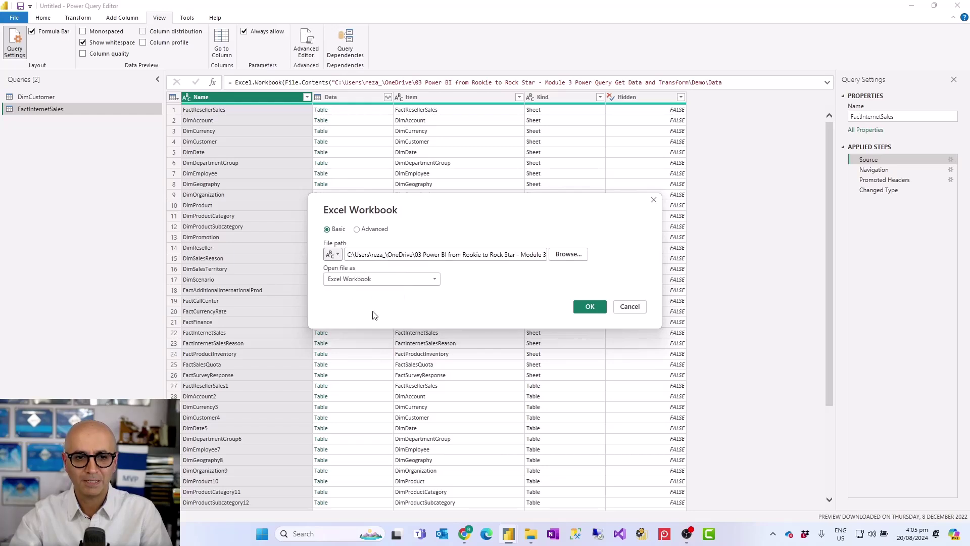
# - Create Text parameter FilePath with the copied AdventureWorksDW2012.xlsx path as current value
pyautogui.doubleClick(505, 142)
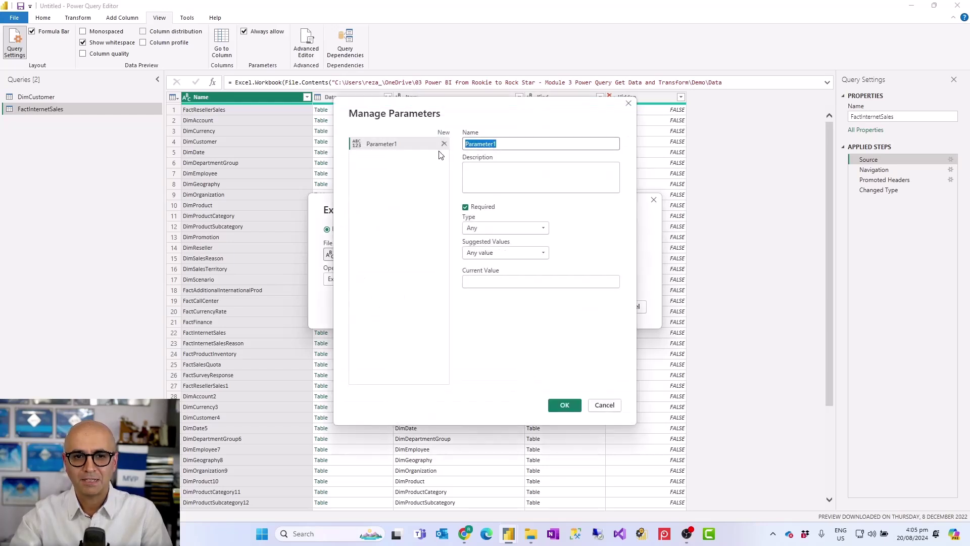
pyautogui.write('FilePath')
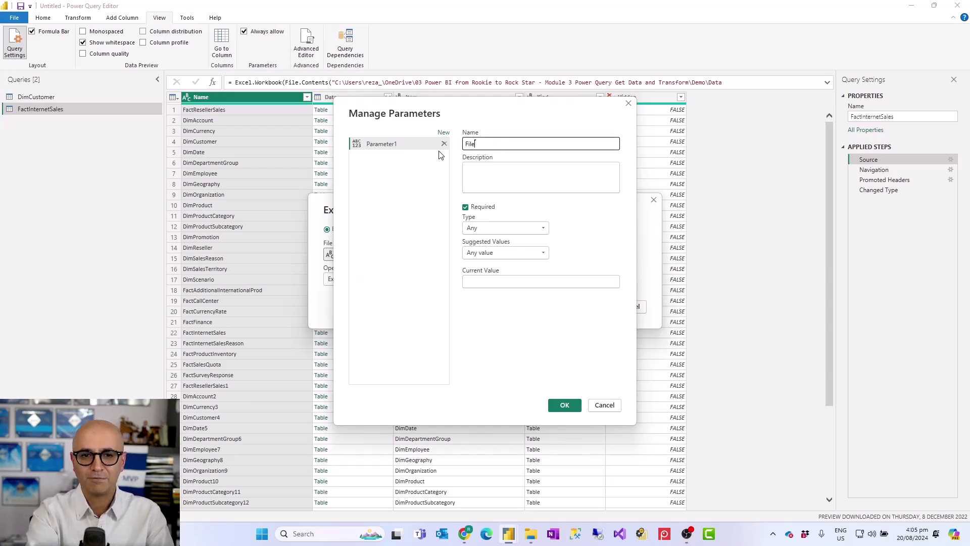
pyautogui.click(505, 228)
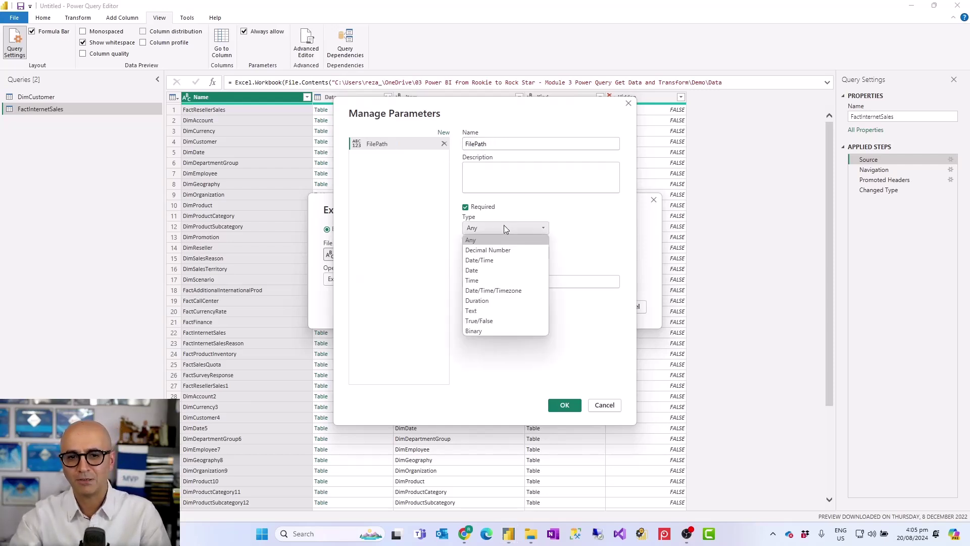
pyautogui.click(479, 311)
pyautogui.click(489, 281)
pyautogui.write('C:\\Users\\reza_\\OneDrive\\03 Power BI from Rookie to Rock Star - Module 3 Power Query Get Data and Transform\\Demo\\Data Source\\AdventureWorksDW2012.xlsx')
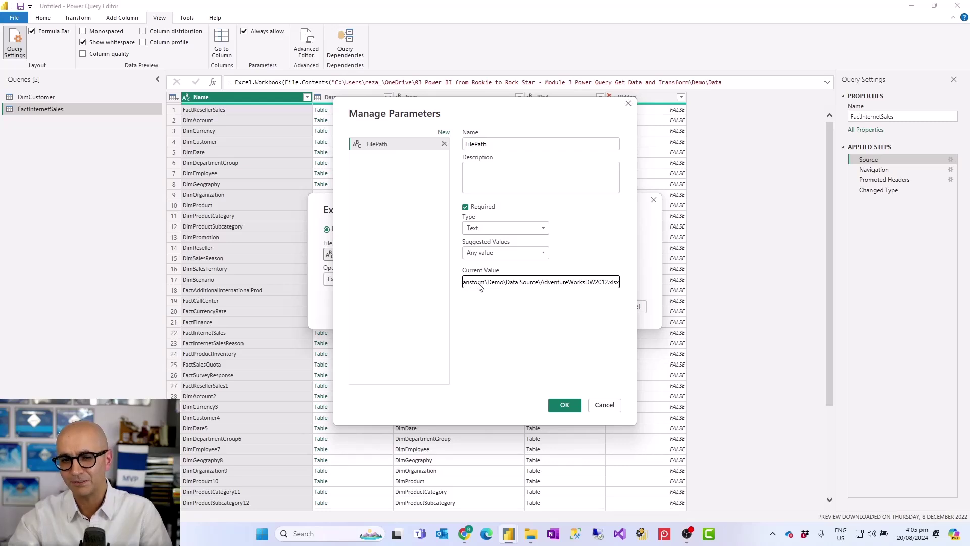
pyautogui.click(564, 405)
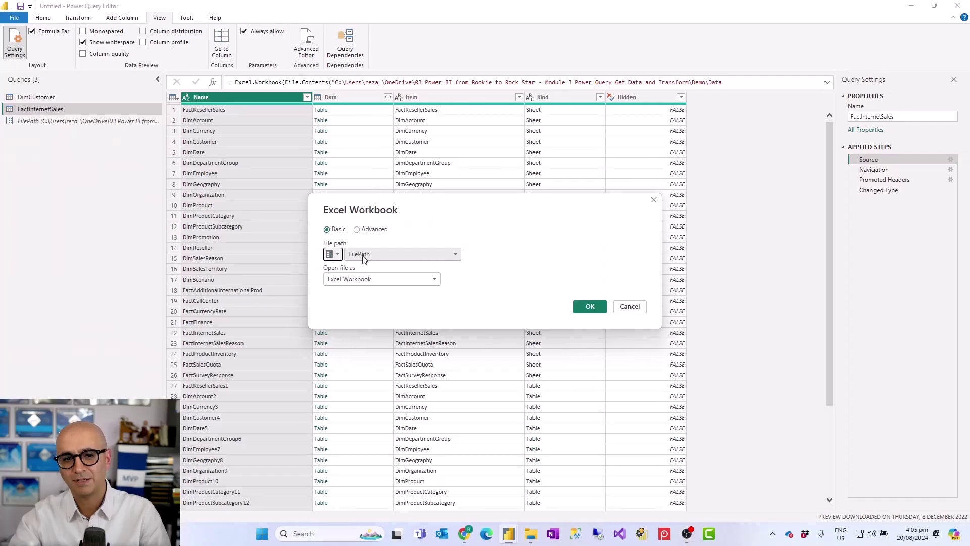
# - Apply FilePath to FactInternetSales' source, then set DimCustomer's Source file path to FilePath
pyautogui.click(595, 308)
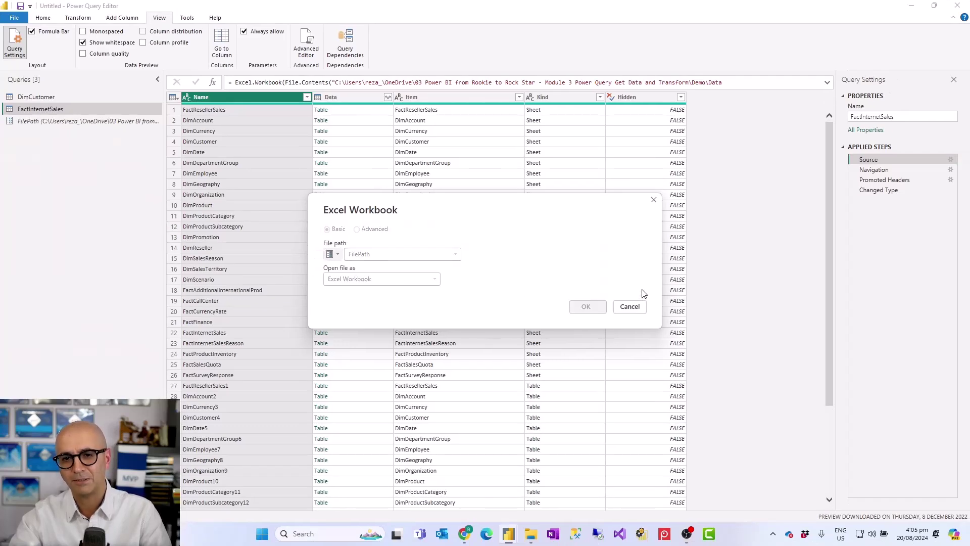
pyautogui.click(888, 192)
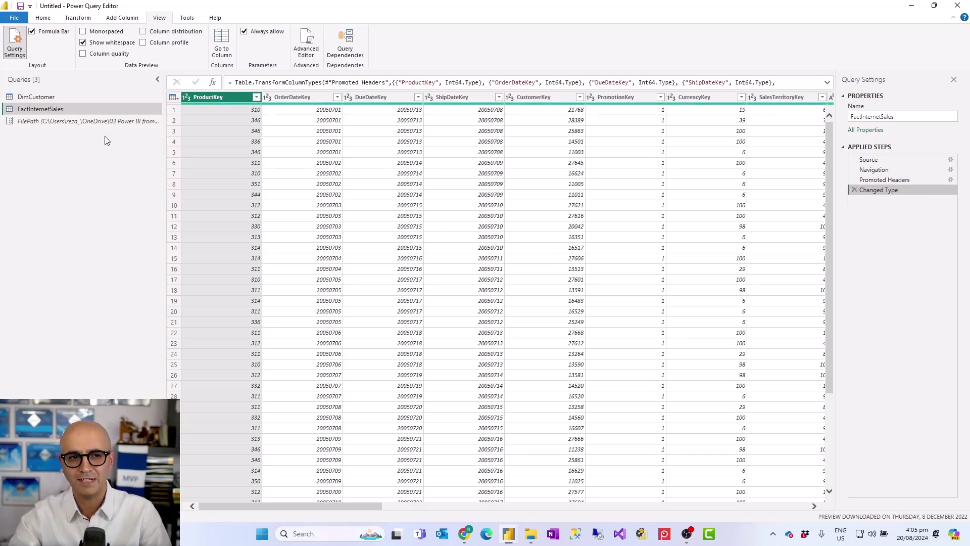
pyautogui.click(35, 98)
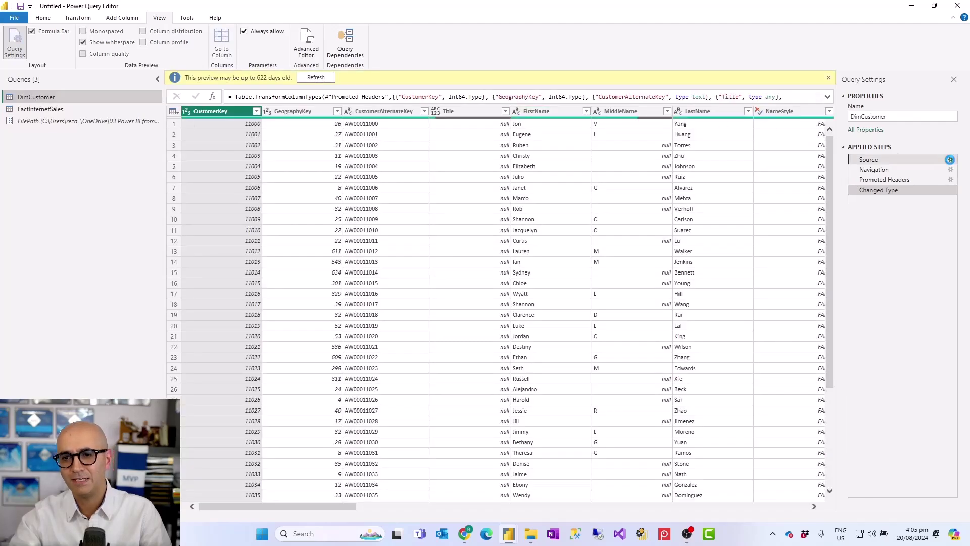
pyautogui.click(950, 160)
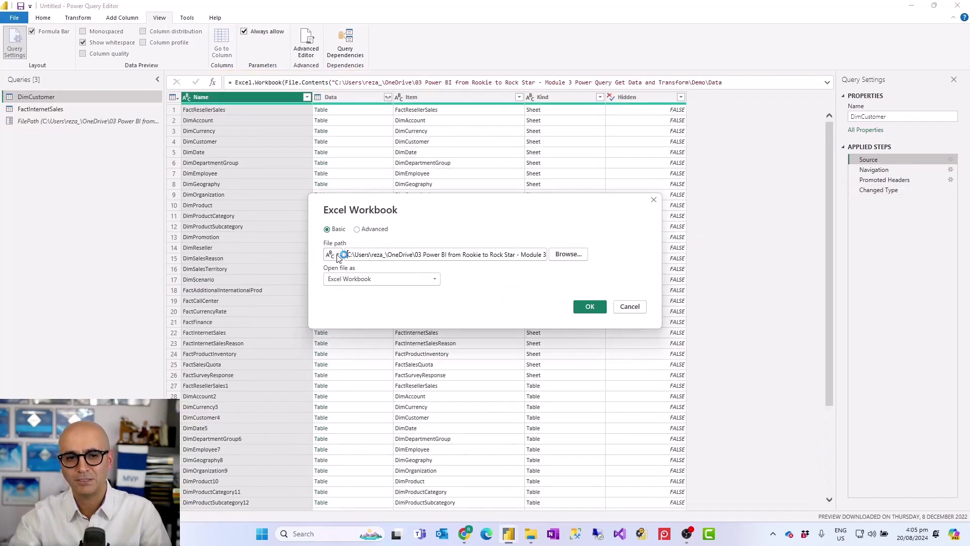
pyautogui.click(333, 254)
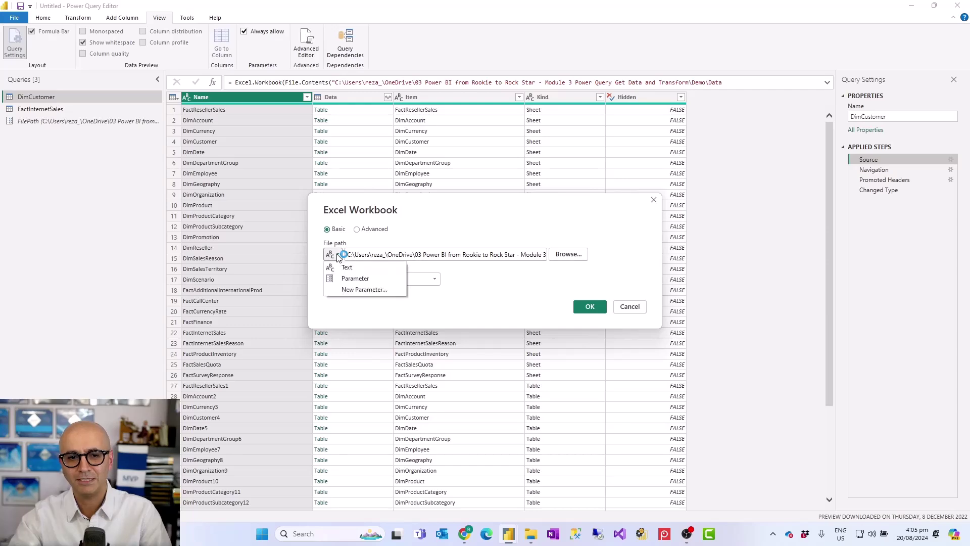
pyautogui.click(352, 280)
pyautogui.click(384, 254)
pyautogui.click(384, 259)
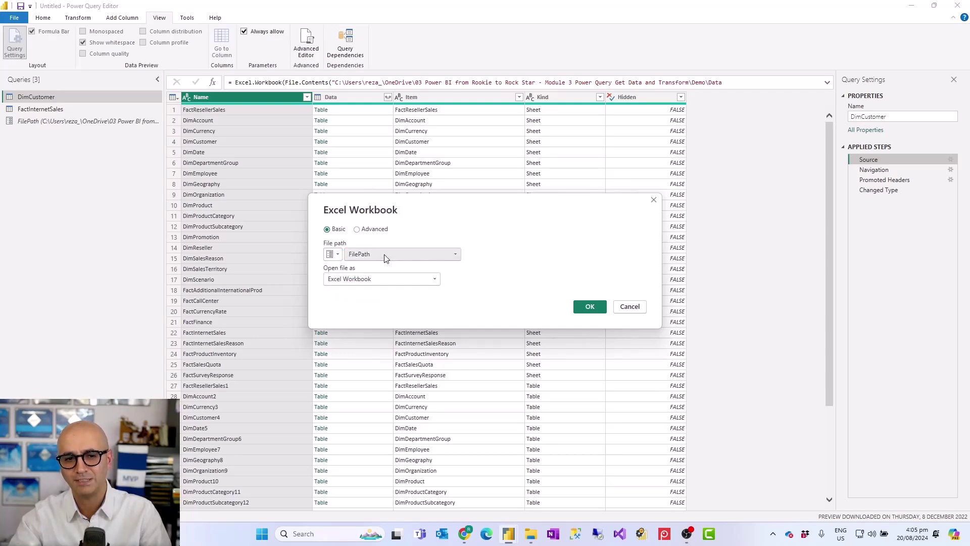
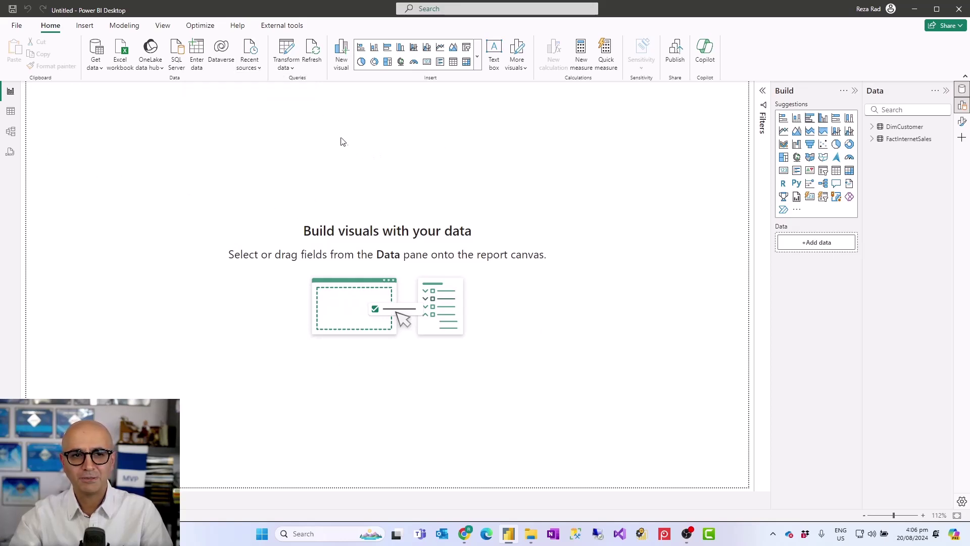
pyautogui.click(291, 72)
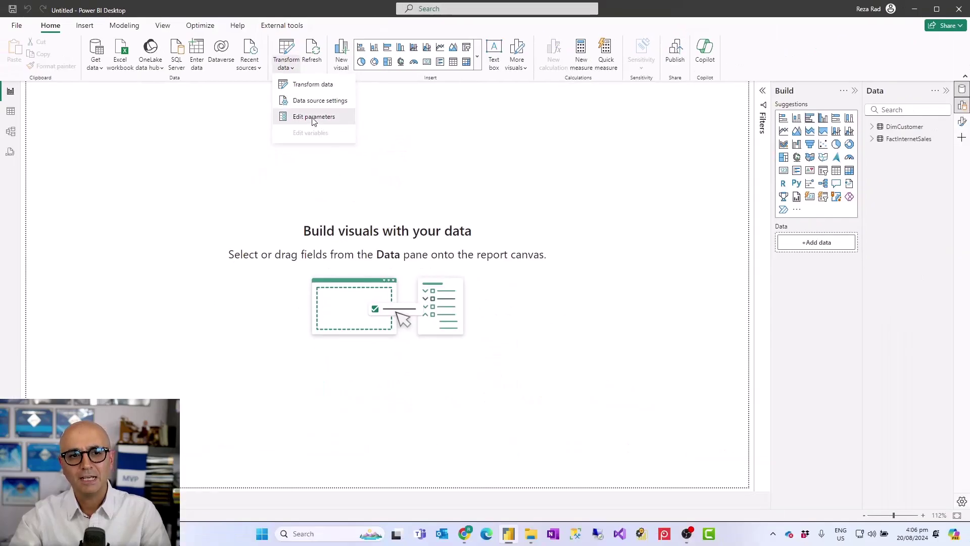
pyautogui.click(334, 172)
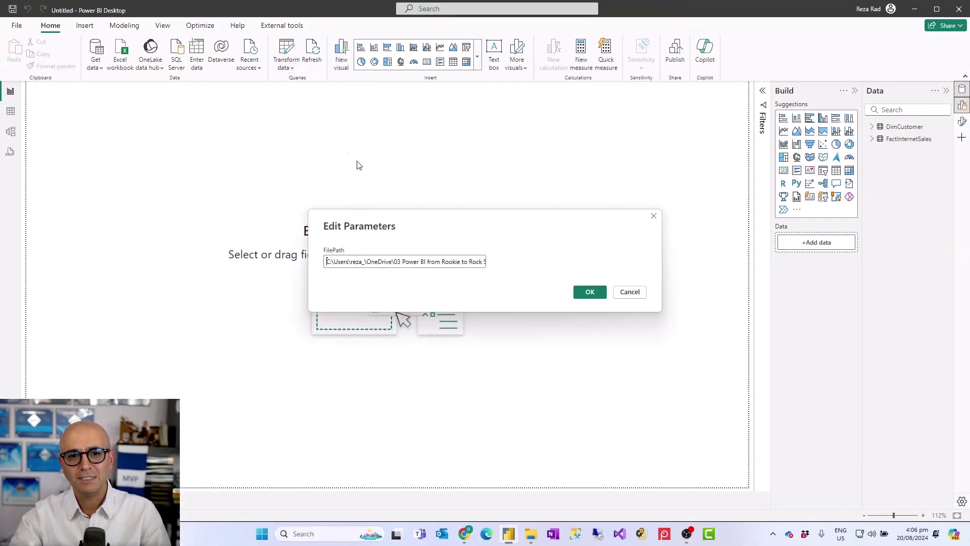
pyautogui.click(629, 293)
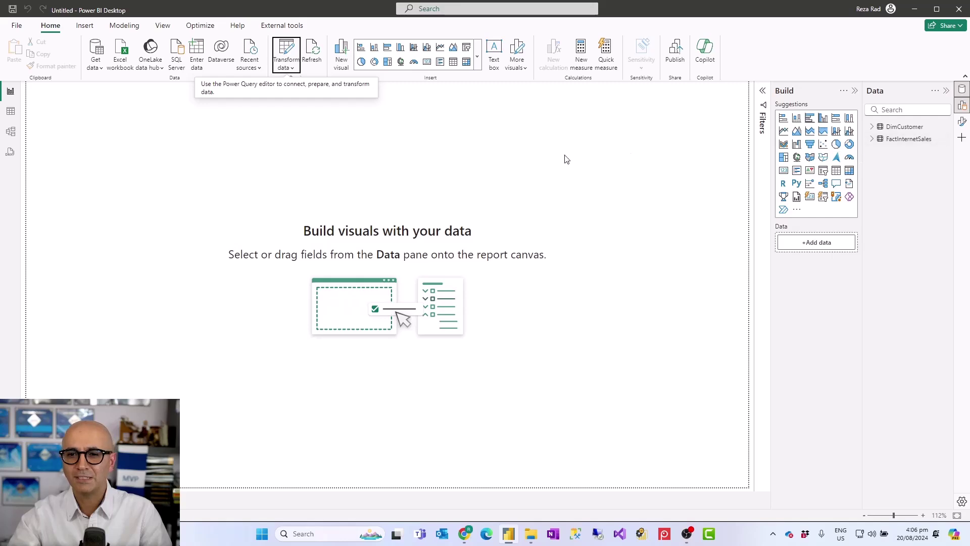
pyautogui.click(287, 65)
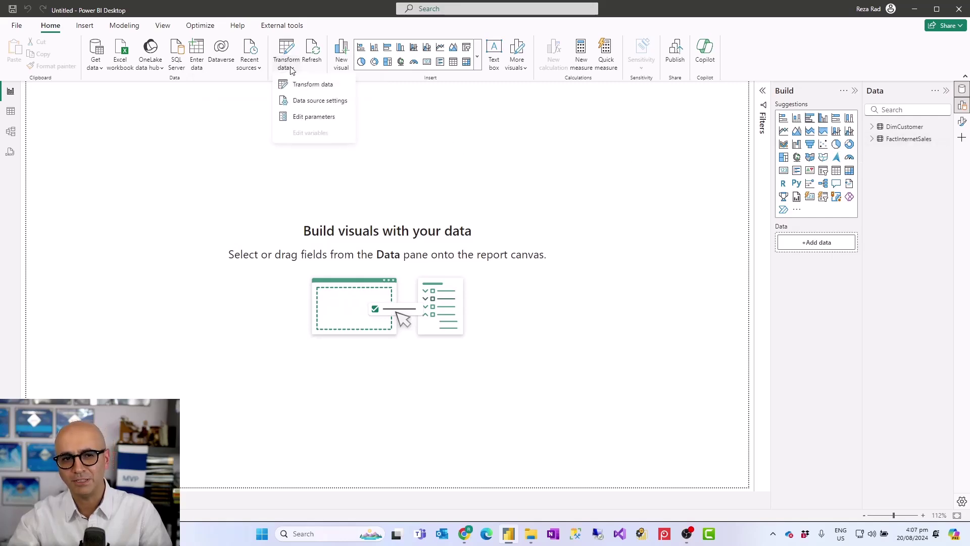
pyautogui.click(397, 147)
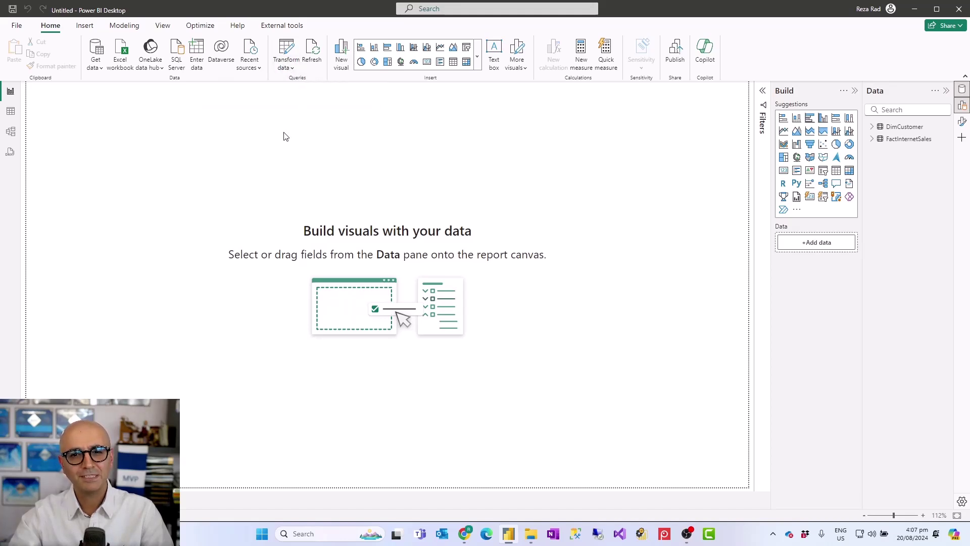
# - Save the report as parameters.pbix
pyautogui.click(12, 10)
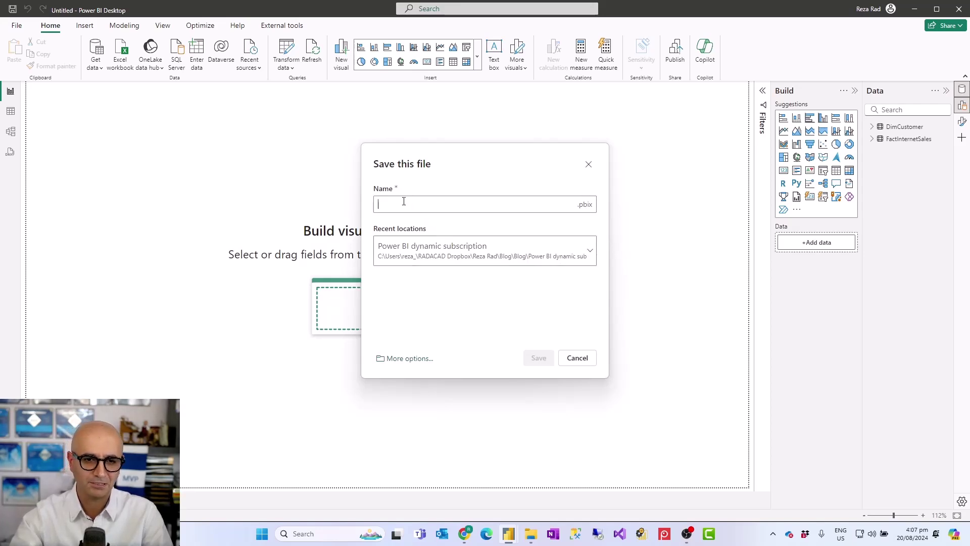
pyautogui.write('parameters')
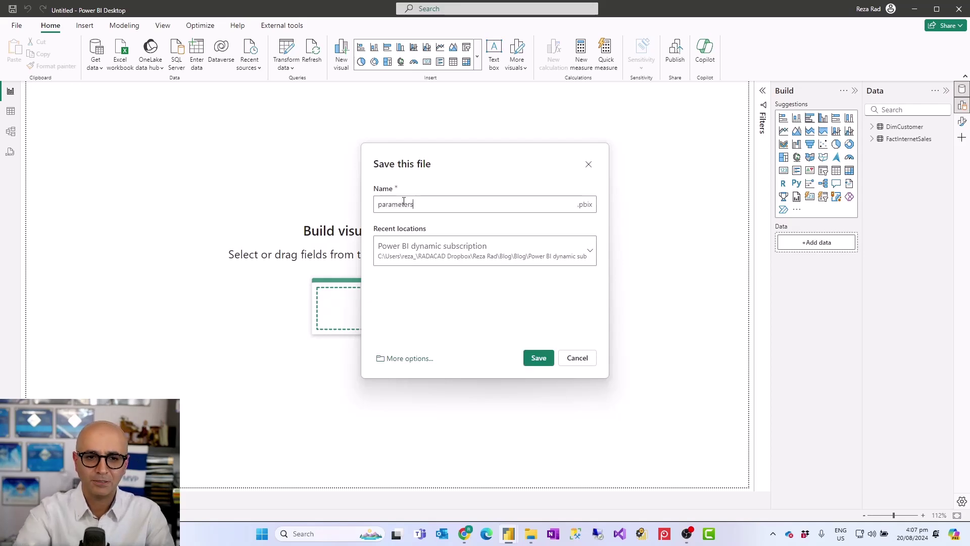
pyautogui.click(539, 358)
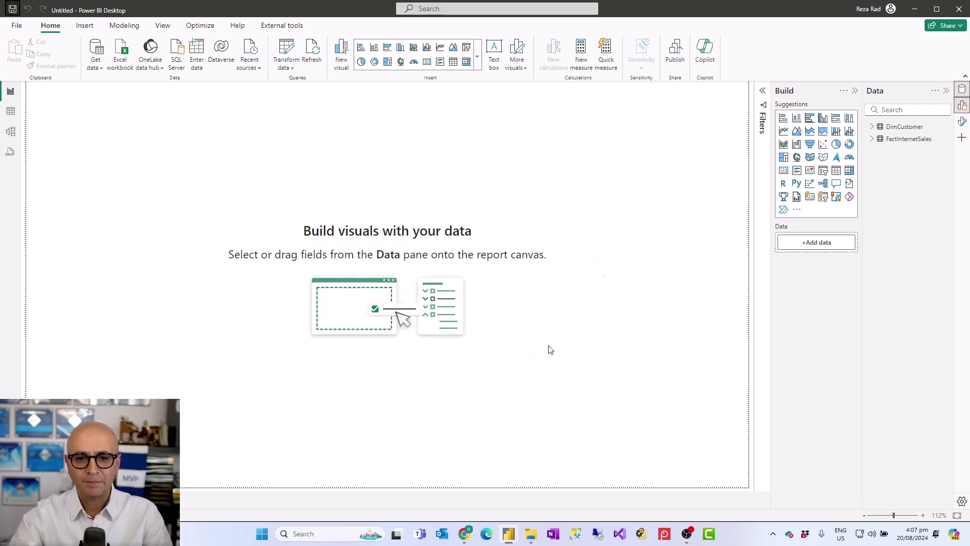
# - Publish the parameters report with the MELPUG workspace as the destination
pyautogui.click(675, 55)
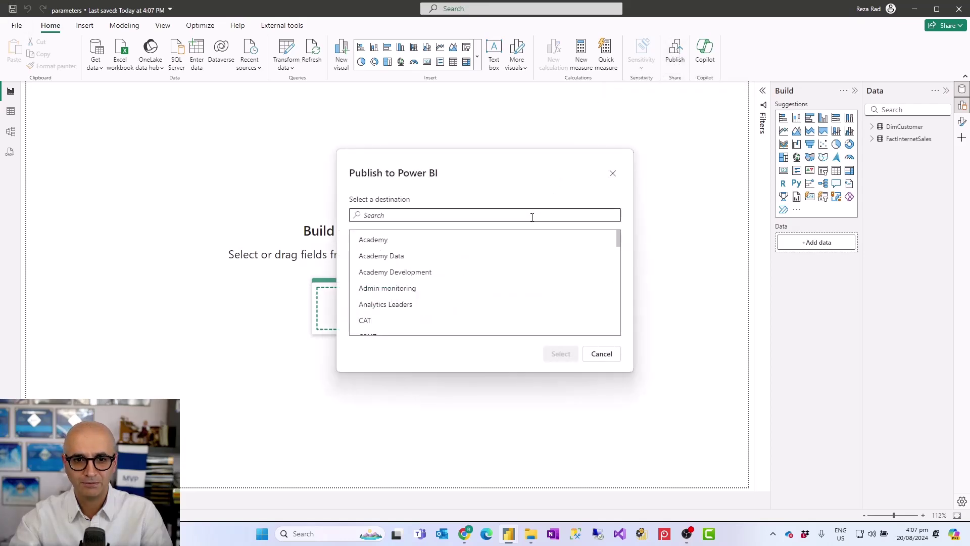
pyautogui.scroll(-2, 457, 272)
pyautogui.scroll(-2, 451, 274)
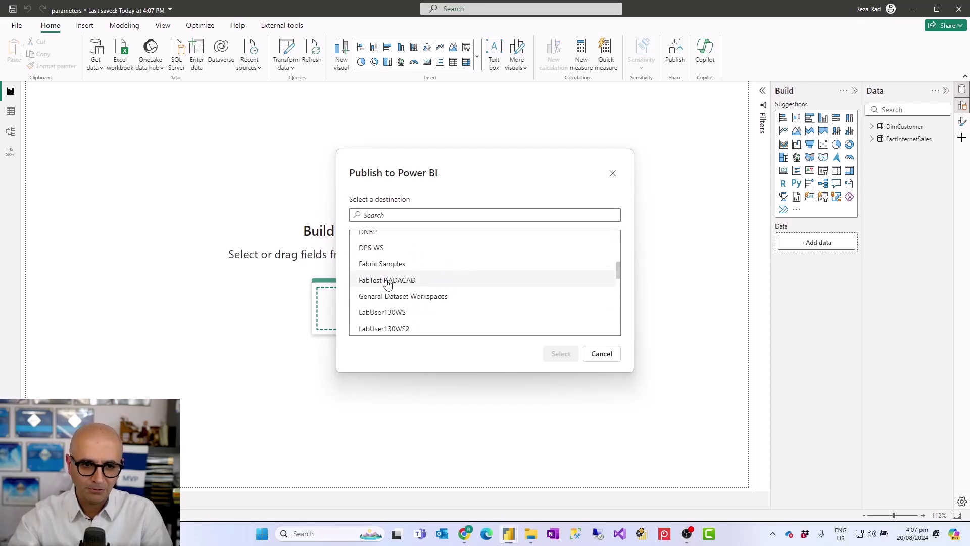
pyautogui.scroll(-3, 389, 283)
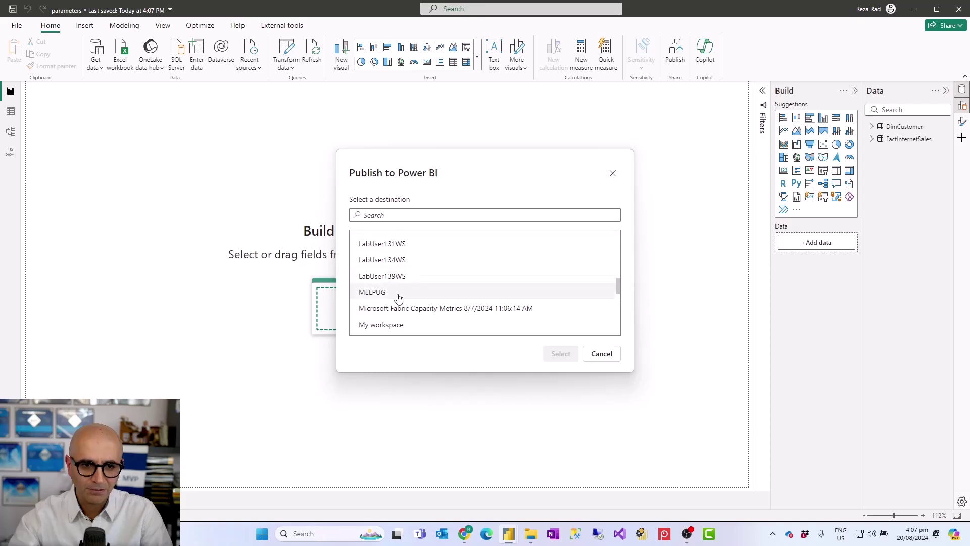
pyautogui.click(374, 292)
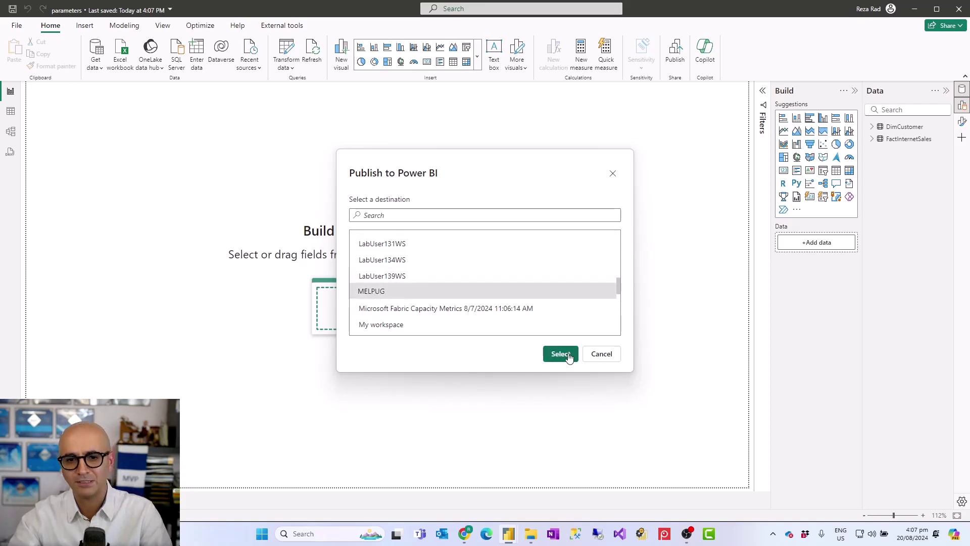
pyautogui.click(561, 354)
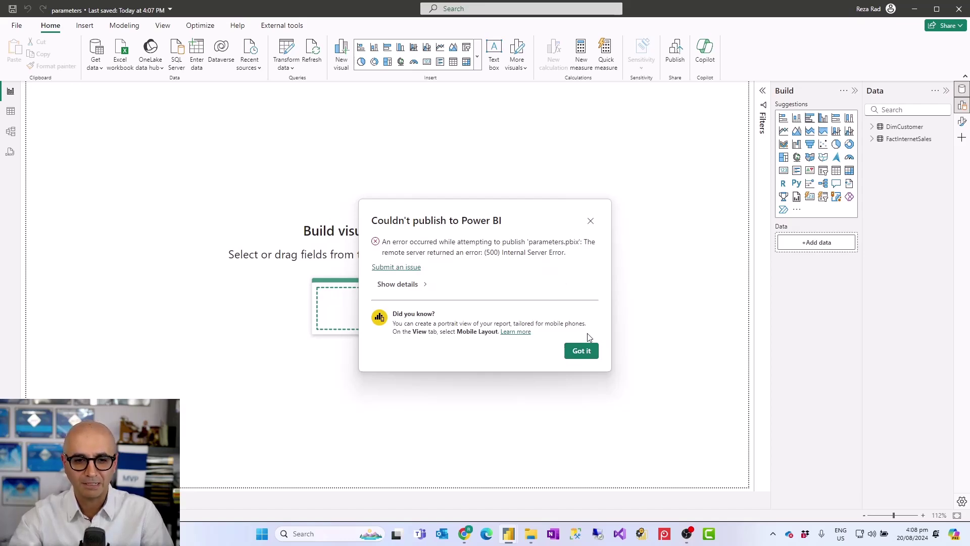
# - Review the publish error's technical details and dismiss the error
pyautogui.click(413, 285)
pyautogui.scroll(-1, 488, 355)
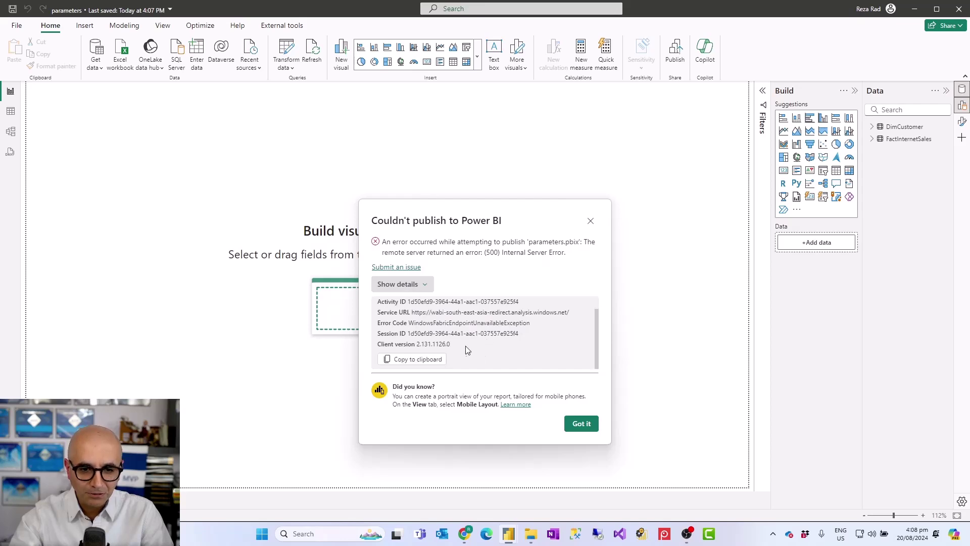
pyautogui.click(581, 423)
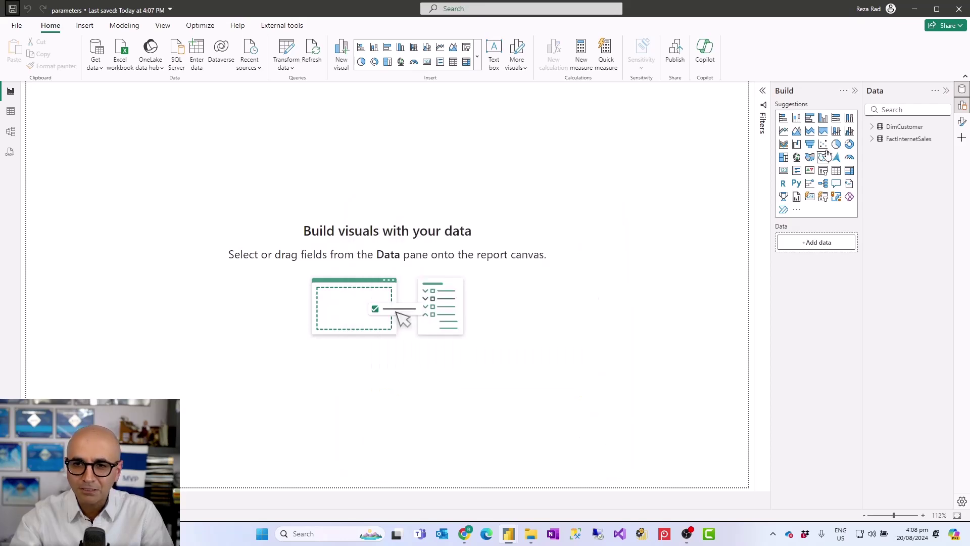
# - Sign in with a different account by entering the account e-mail and picking the work account
pyautogui.click(890, 9)
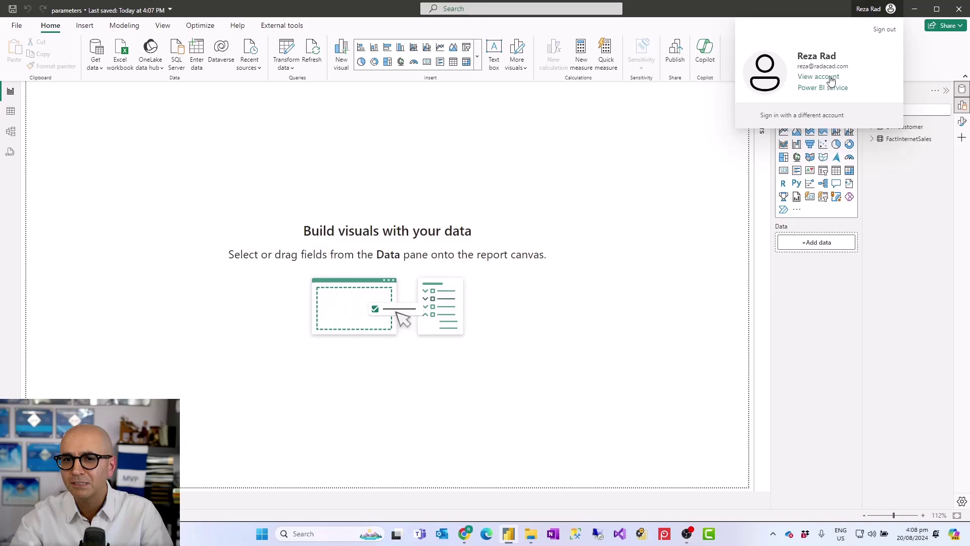
pyautogui.click(809, 116)
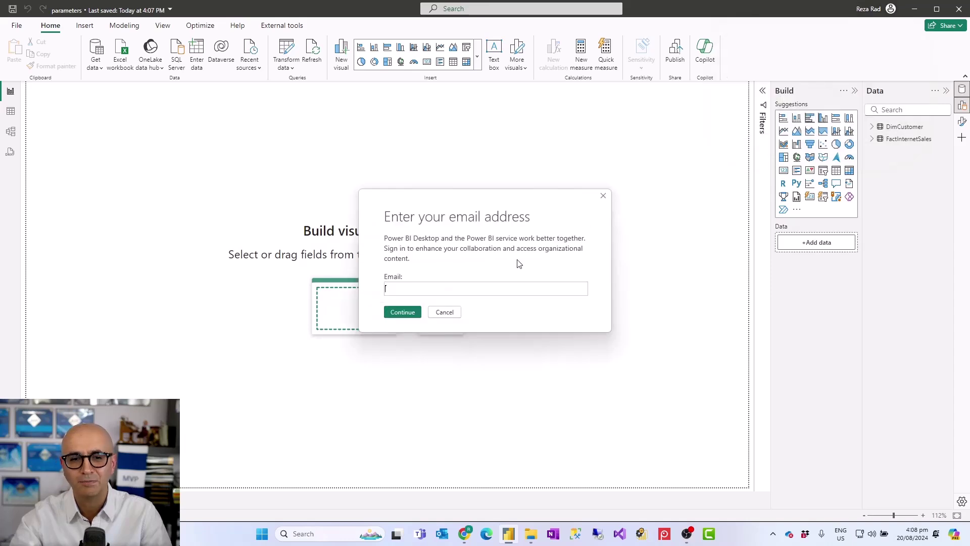
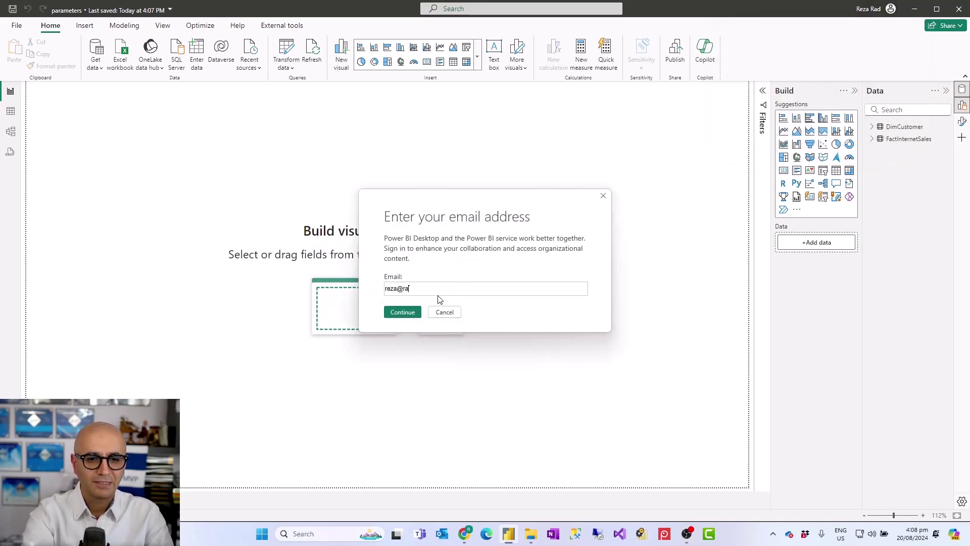
pyautogui.press('Return')
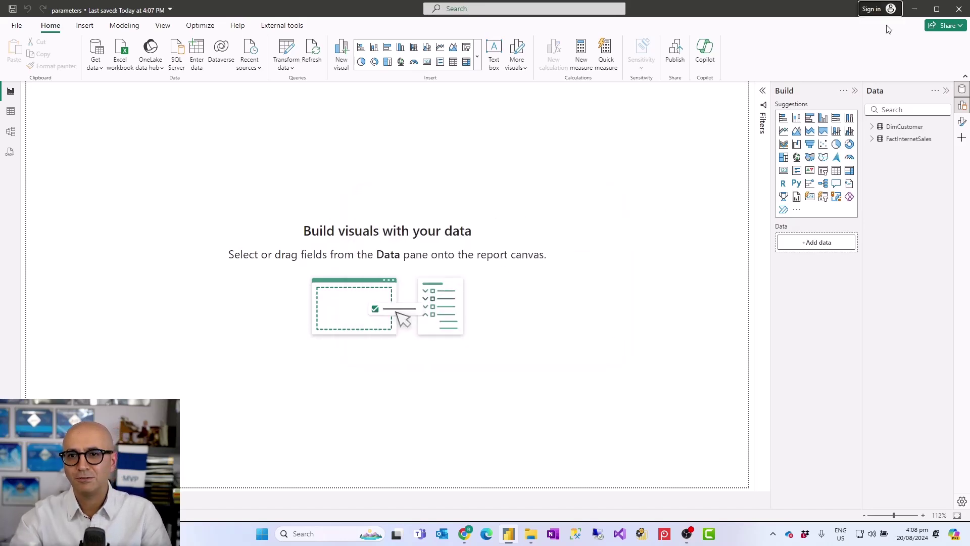
pyautogui.click(893, 11)
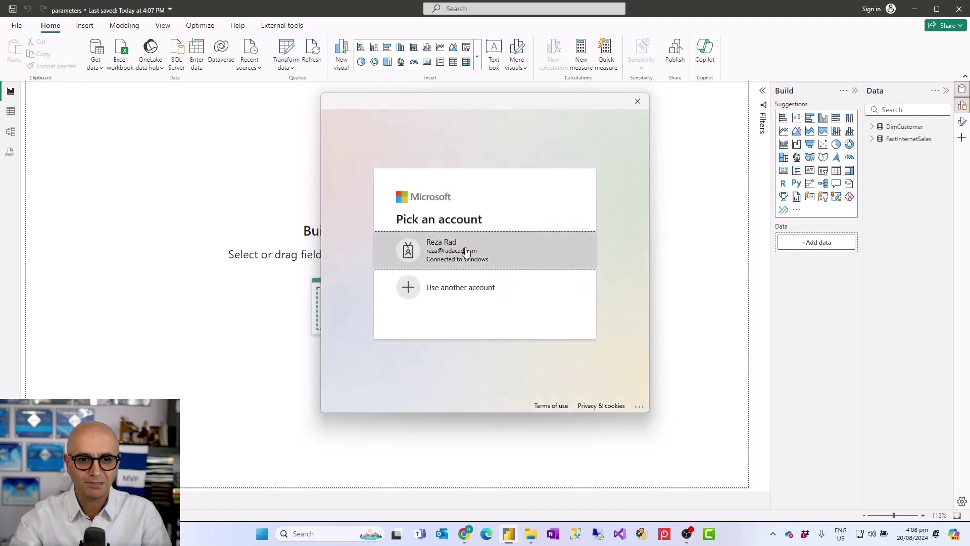
pyautogui.click(467, 251)
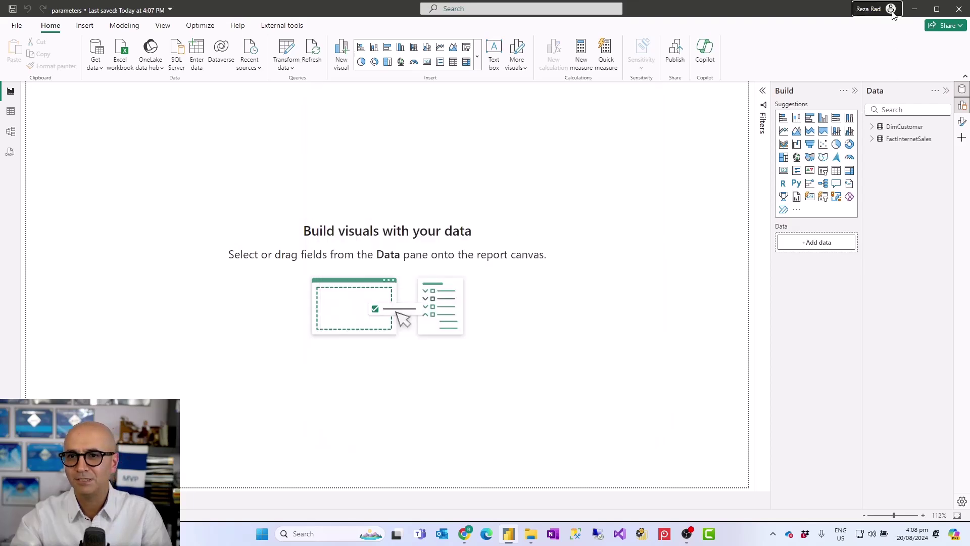
# - Republish the parameters report to the chosen workspace, then switch to the browser's MELPUG workspace
pyautogui.click(677, 53)
pyautogui.scroll(-9, 409, 303)
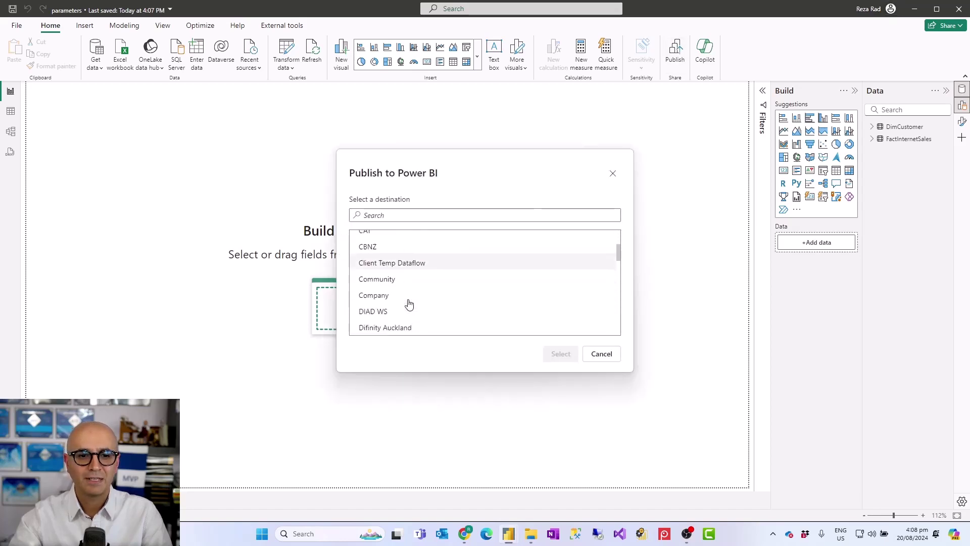
pyautogui.scroll(-6, 394, 296)
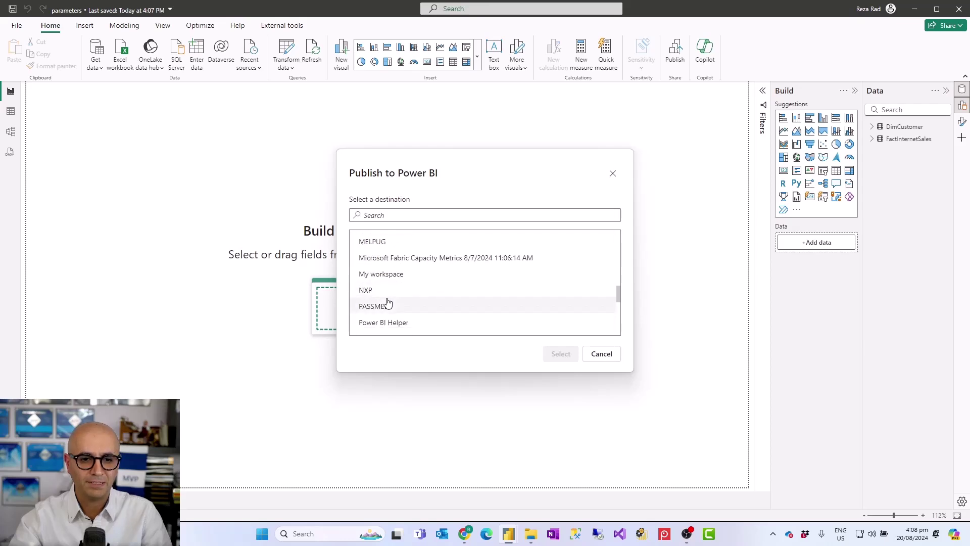
pyautogui.scroll(15, 379, 306)
pyautogui.scroll(2, 381, 267)
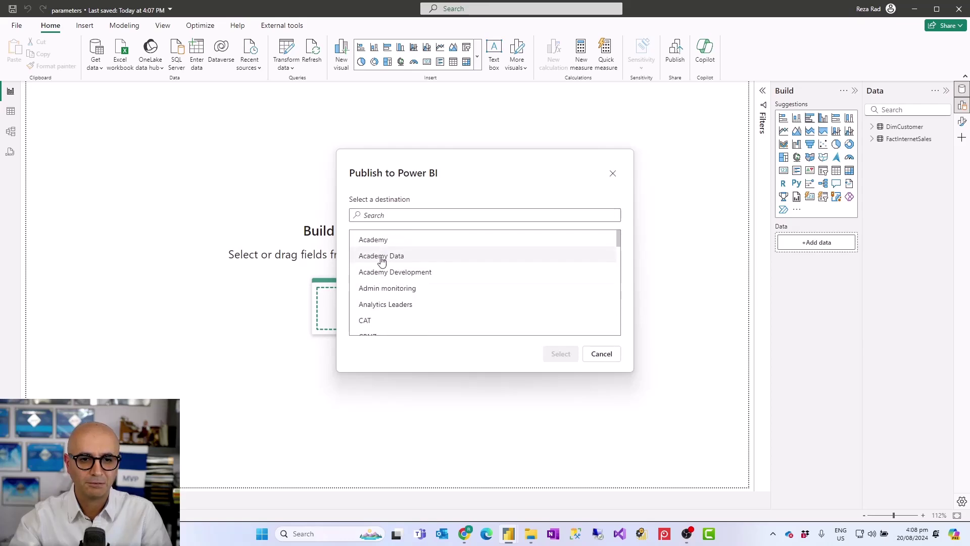
pyautogui.scroll(-3, 385, 268)
pyautogui.scroll(-2, 386, 268)
pyautogui.scroll(3, 385, 268)
pyautogui.scroll(-12, 385, 270)
pyautogui.scroll(5, 387, 282)
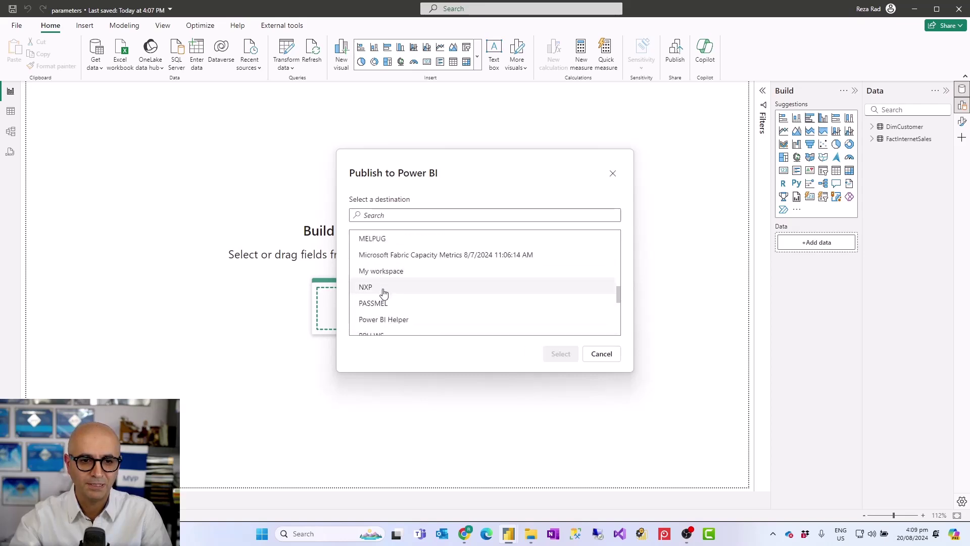
pyautogui.click(381, 272)
pyautogui.click(560, 353)
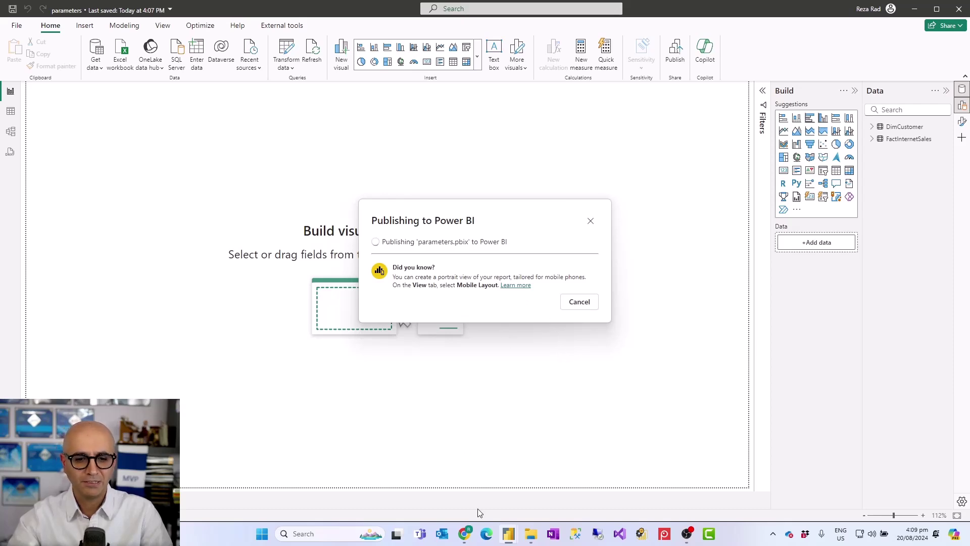
pyautogui.click(467, 537)
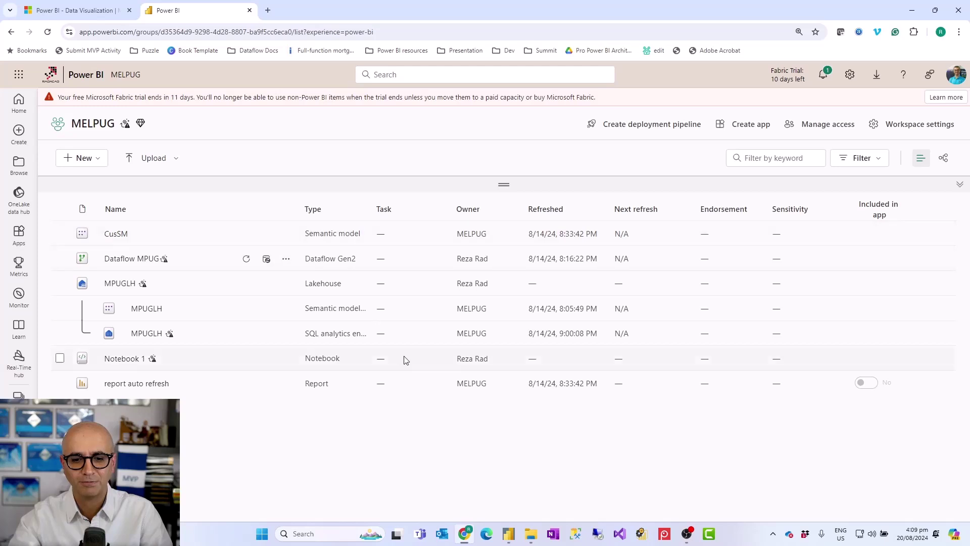
# - Open the CusSM semantic model's settings and expand its Parameters section
pyautogui.click(285, 235)
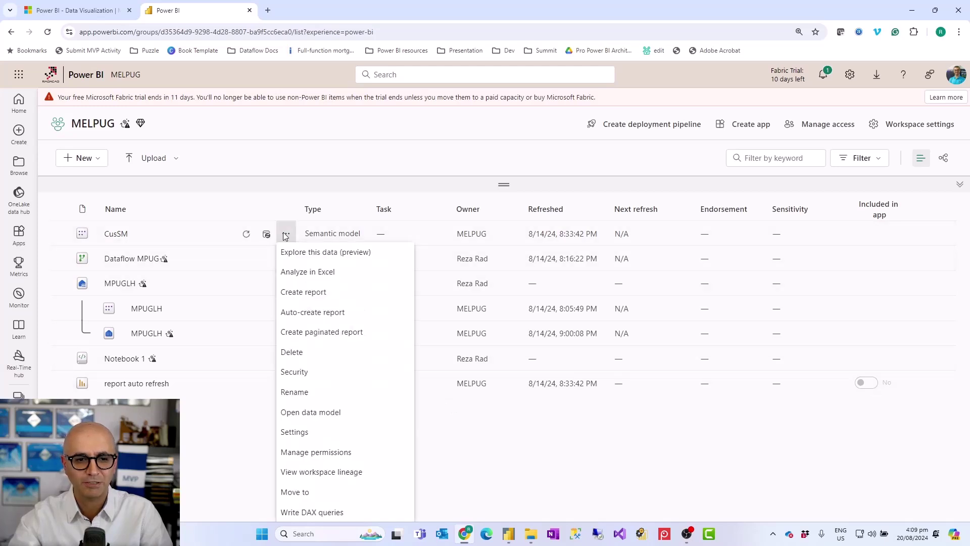
pyautogui.click(298, 433)
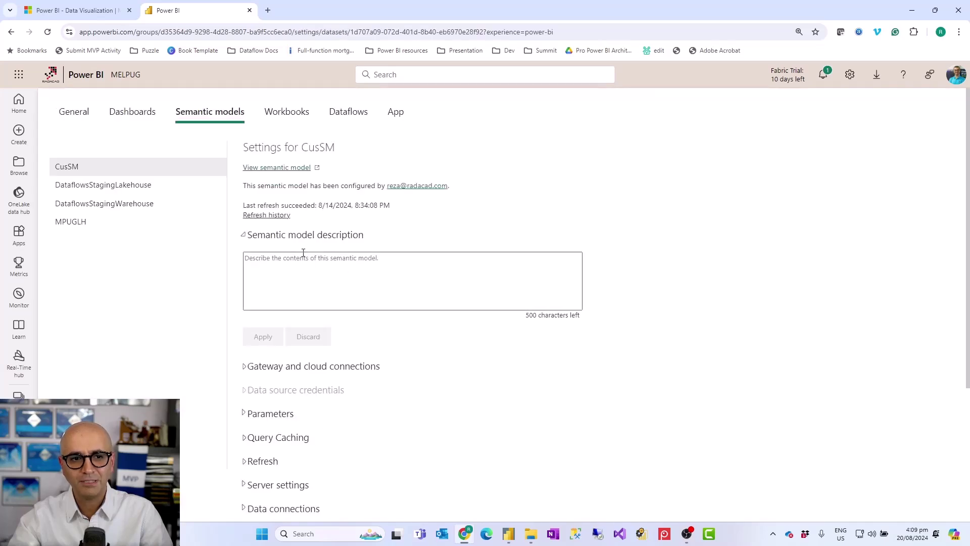
pyautogui.click(270, 420)
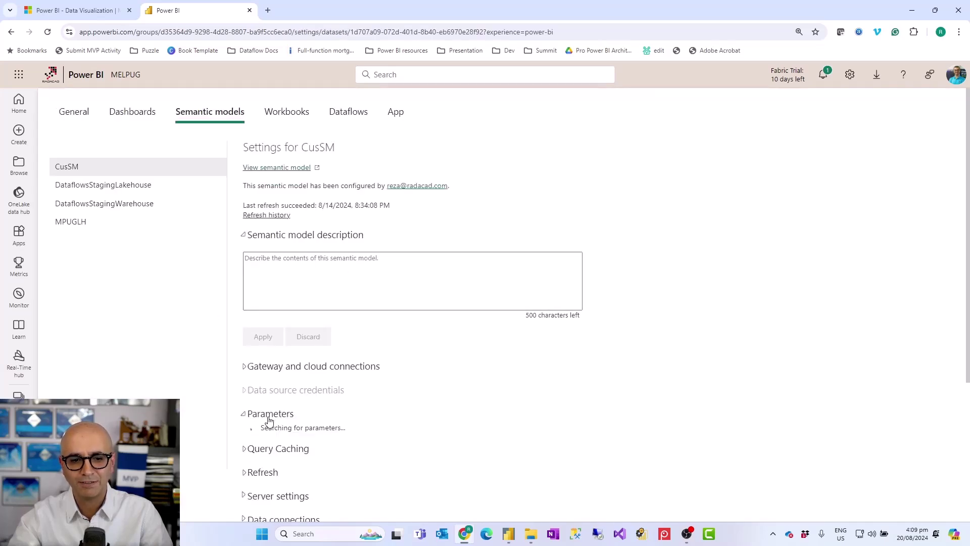
pyautogui.scroll(-1, 273, 425)
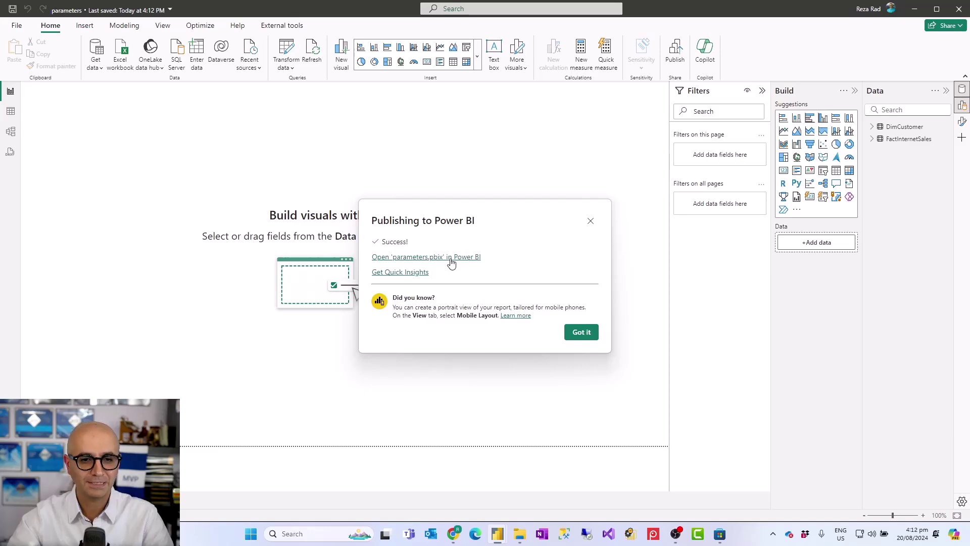
# - Go to the MELPUG workspace in the browser and open the parameters semantic model's settings
pyautogui.click(454, 536)
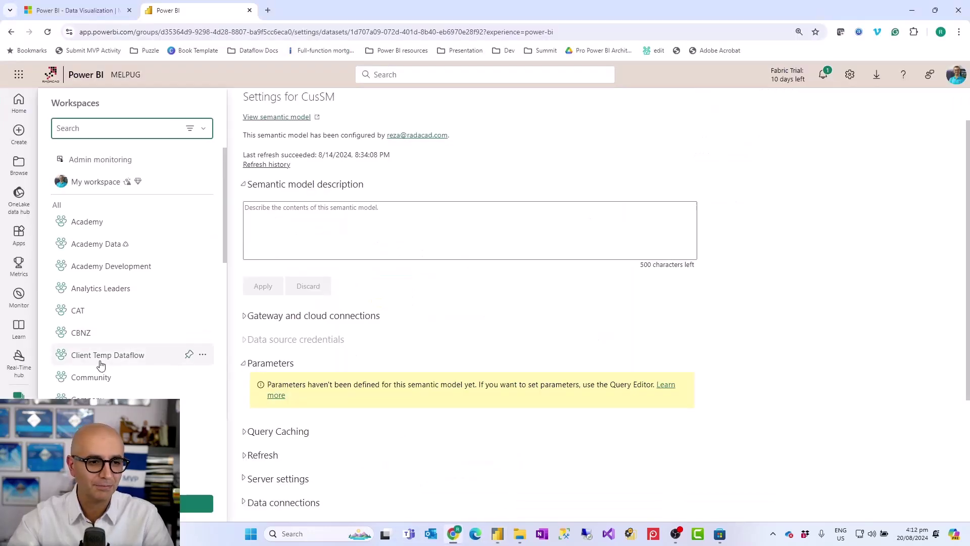
pyautogui.scroll(-3, 96, 364)
pyautogui.scroll(-6, 92, 373)
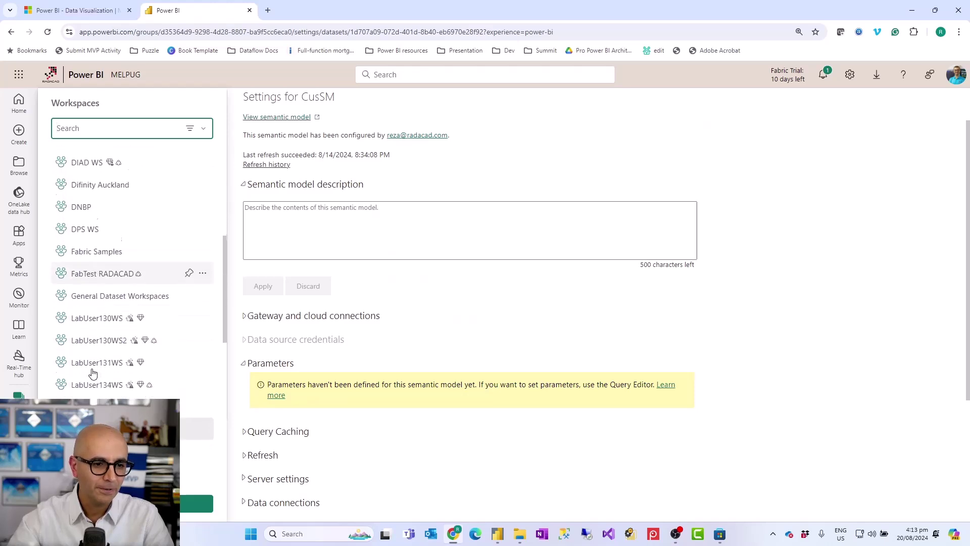
pyautogui.click(90, 387)
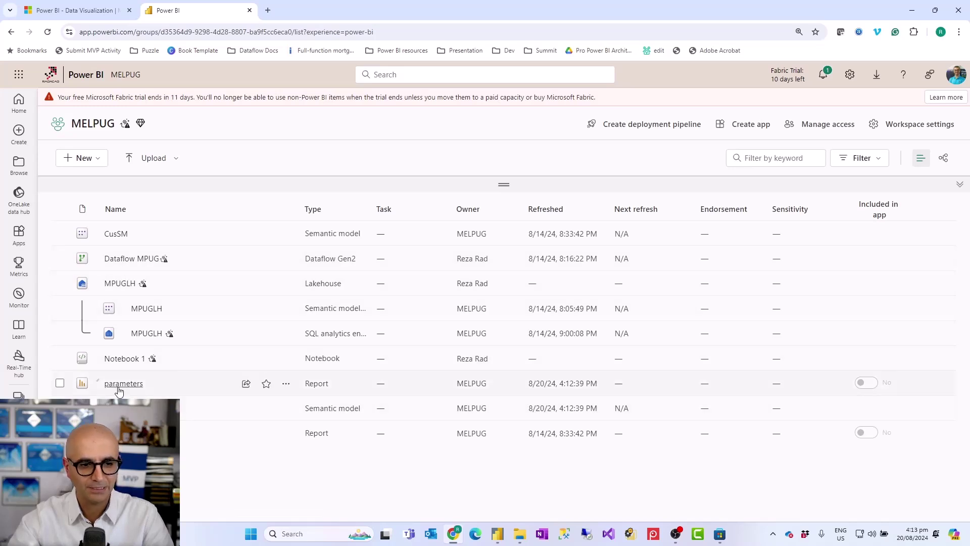
pyautogui.click(286, 409)
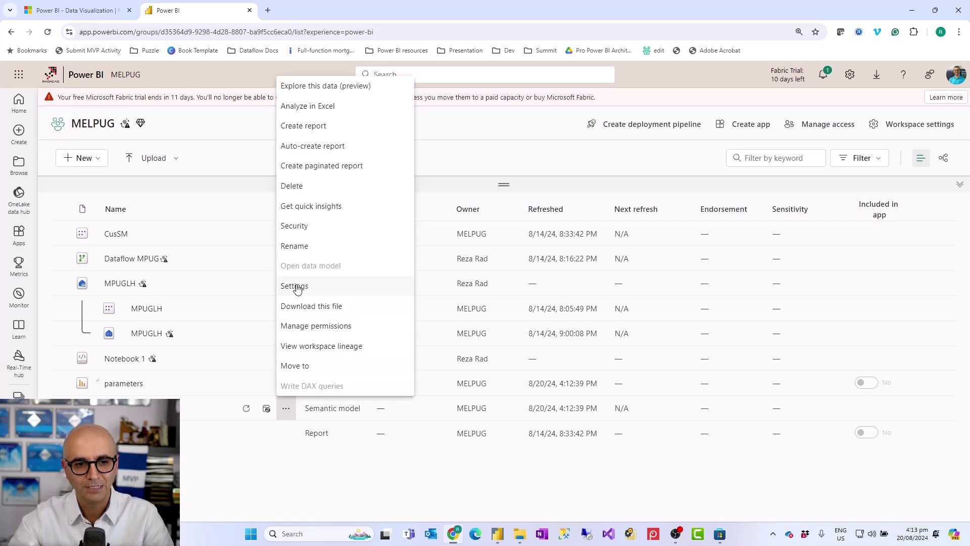
pyautogui.click(298, 284)
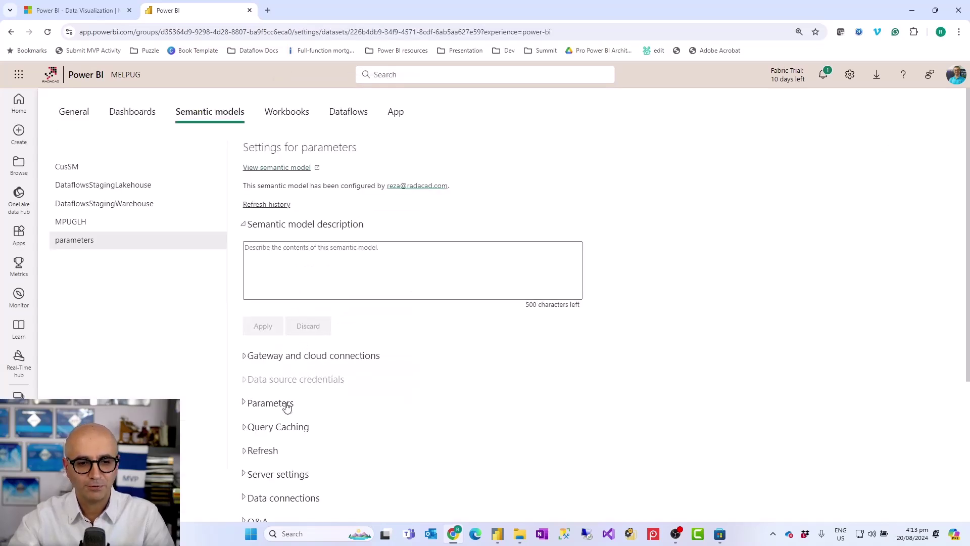
# - Edit the FilePath parameter value, apply it, and go back to the MELPUG item list
pyautogui.click(275, 404)
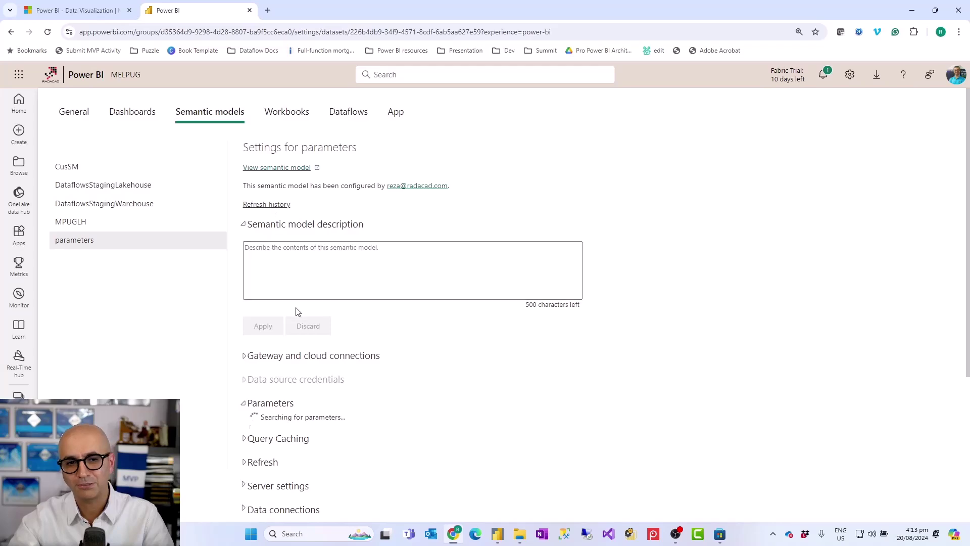
pyautogui.scroll(-2, 318, 368)
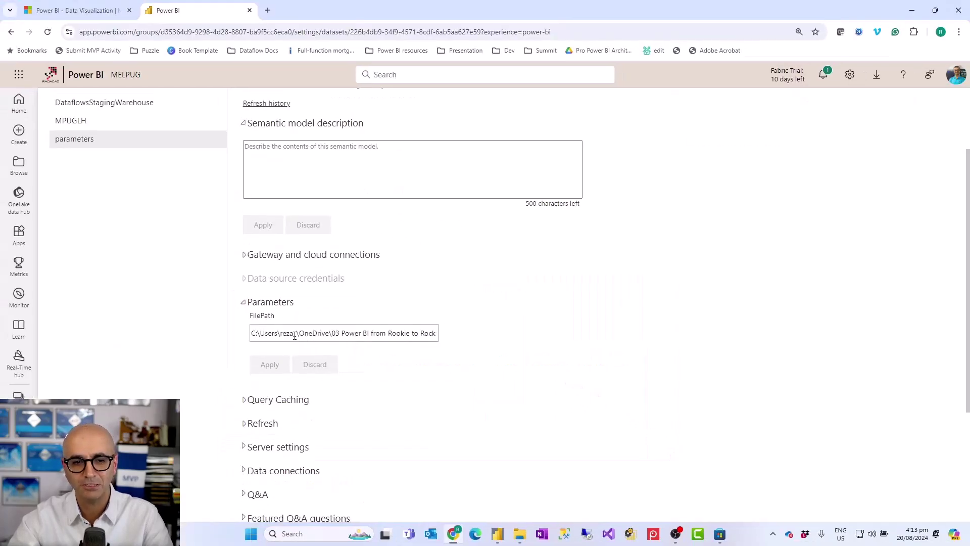
pyautogui.click(313, 333)
pyautogui.write('dfs')
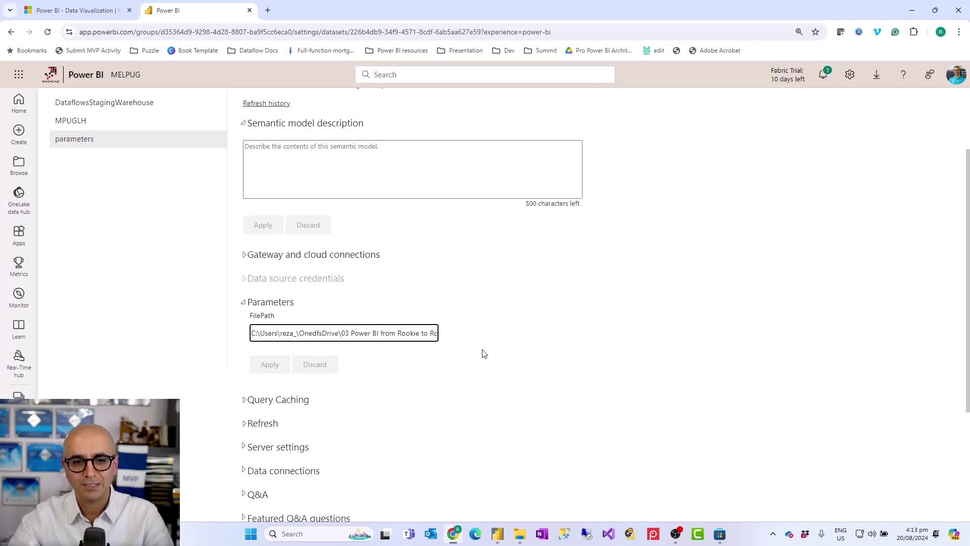
pyautogui.click(484, 353)
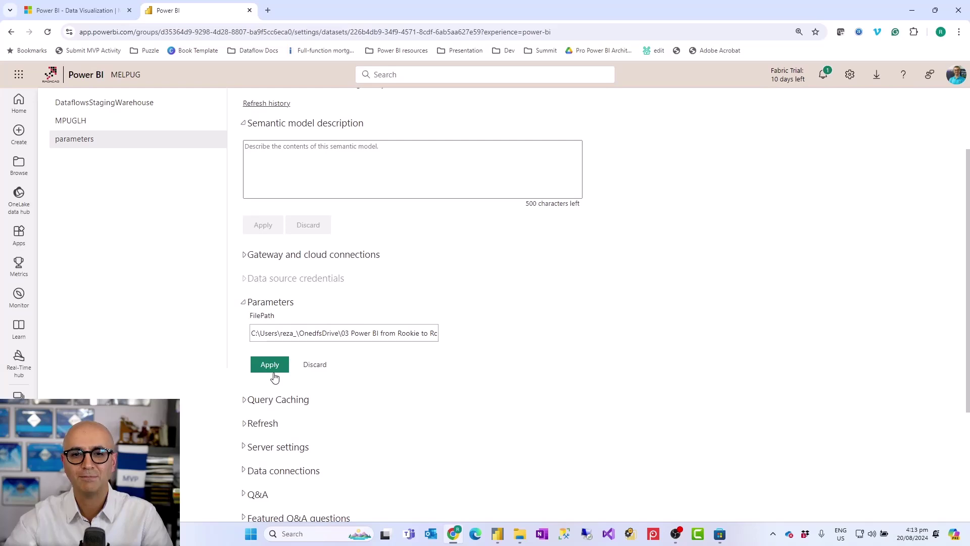
pyautogui.click(275, 374)
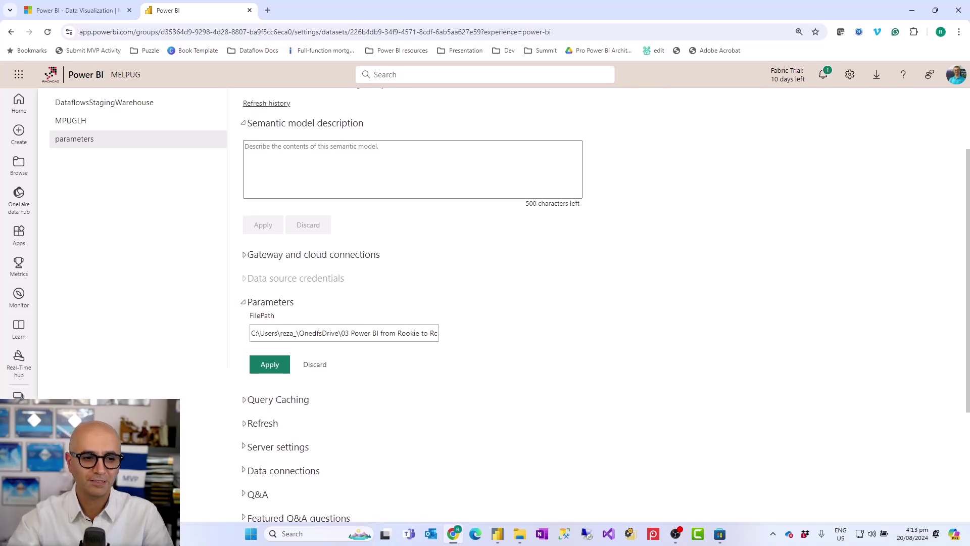
pyautogui.click(125, 74)
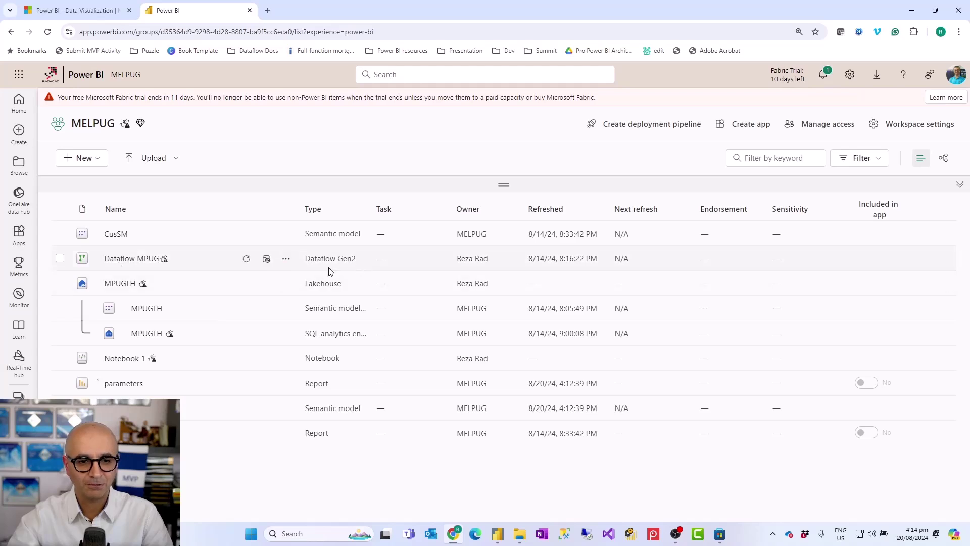
# - Open the Dataflow MPUG item from the MELPUG workspace in Power Query
pyautogui.click(137, 260)
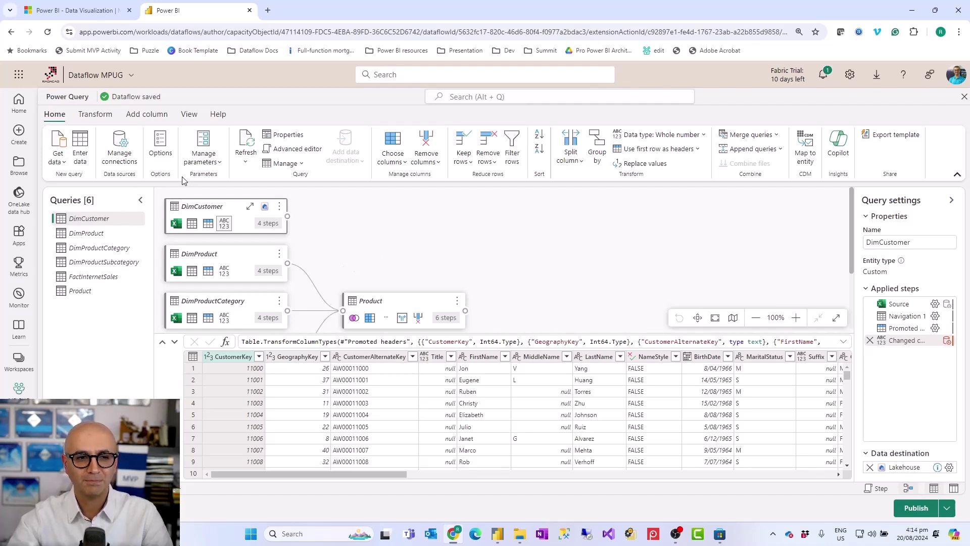
# - Turn on Always allow for parameters in View options, then open DimCustomer's Source step settings
pyautogui.click(190, 114)
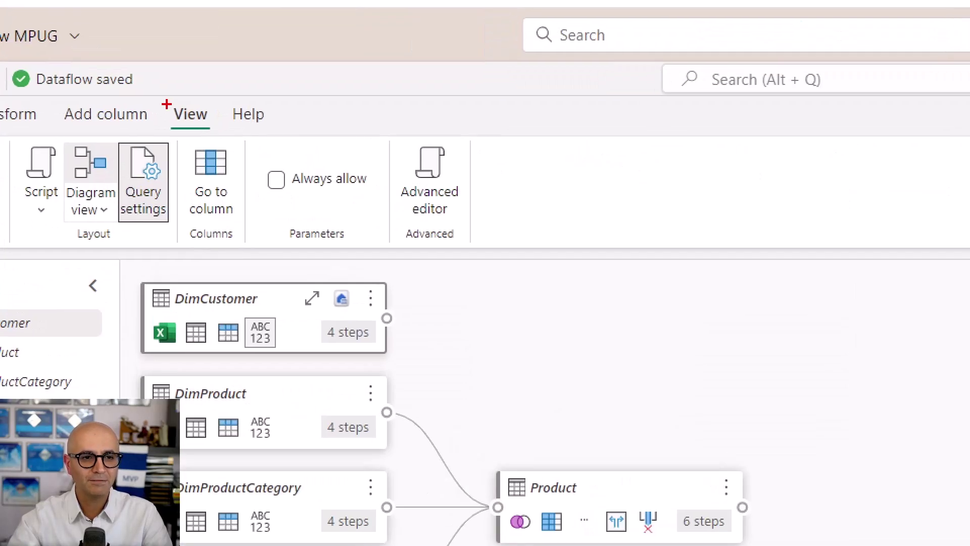
pyautogui.moveTo(177, 109); pyautogui.dragTo(203, 125)
pyautogui.moveTo(253, 143)
pyautogui.mouseDown()
pyautogui.moveTo(404, 259)
pyautogui.moveTo(381, 258)
pyautogui.mouseUp()
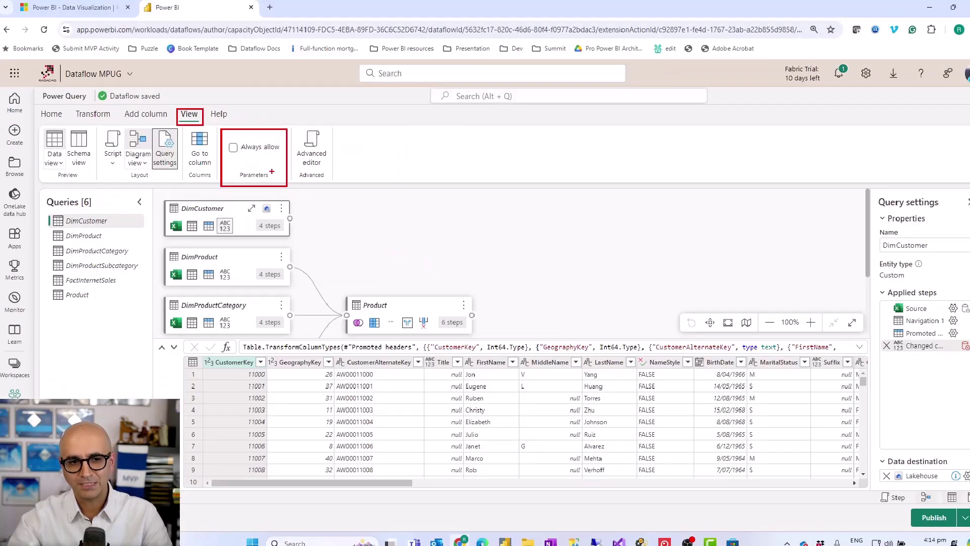
pyautogui.click(232, 147)
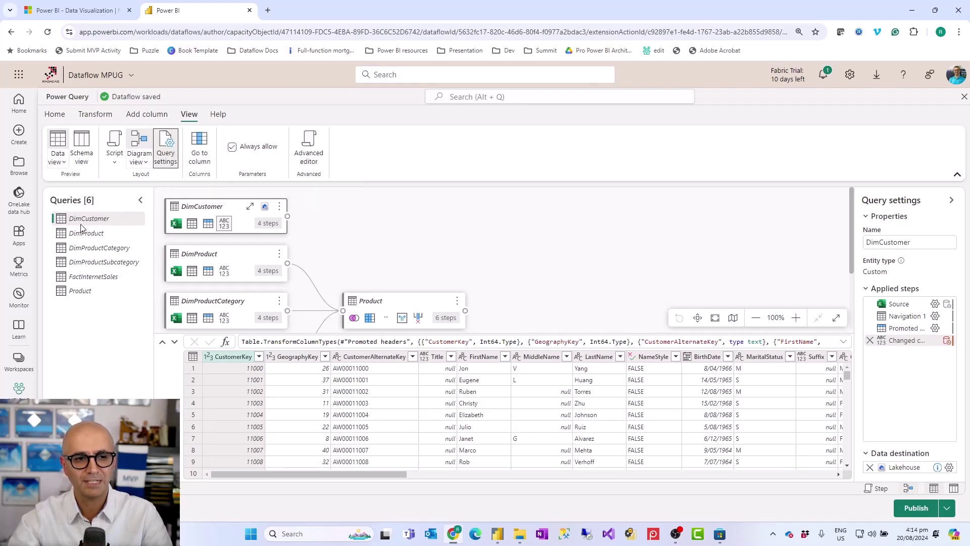
pyautogui.click(935, 306)
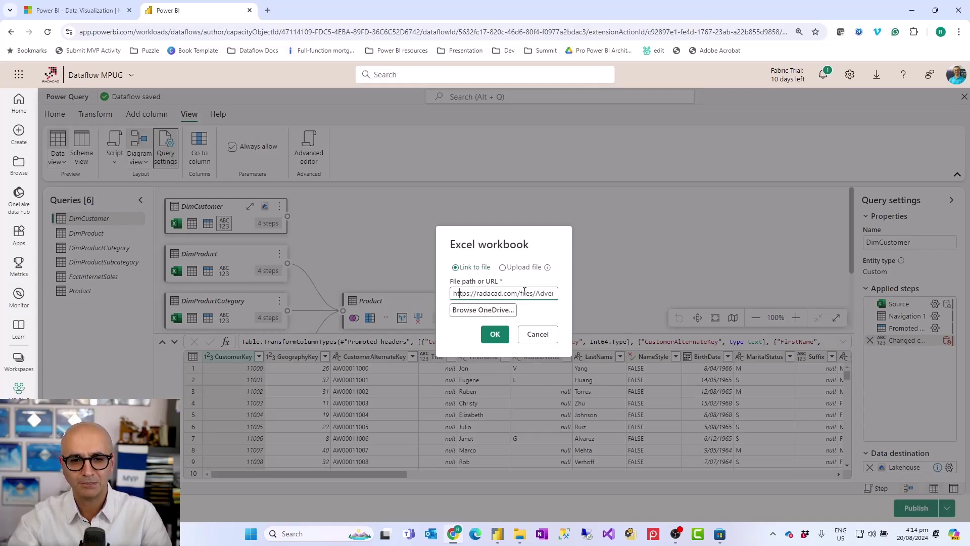
pyautogui.hotkey('ctrl', 'a')
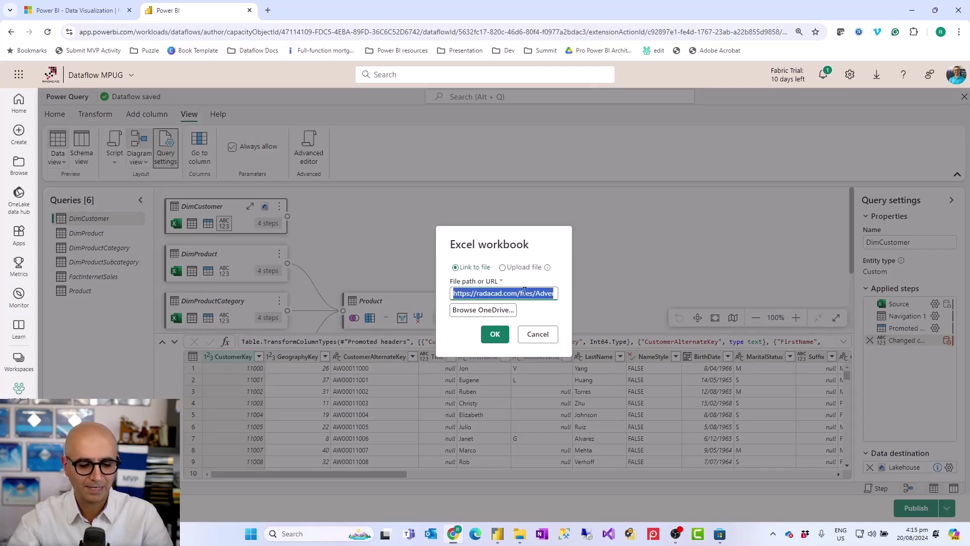
pyautogui.click(537, 333)
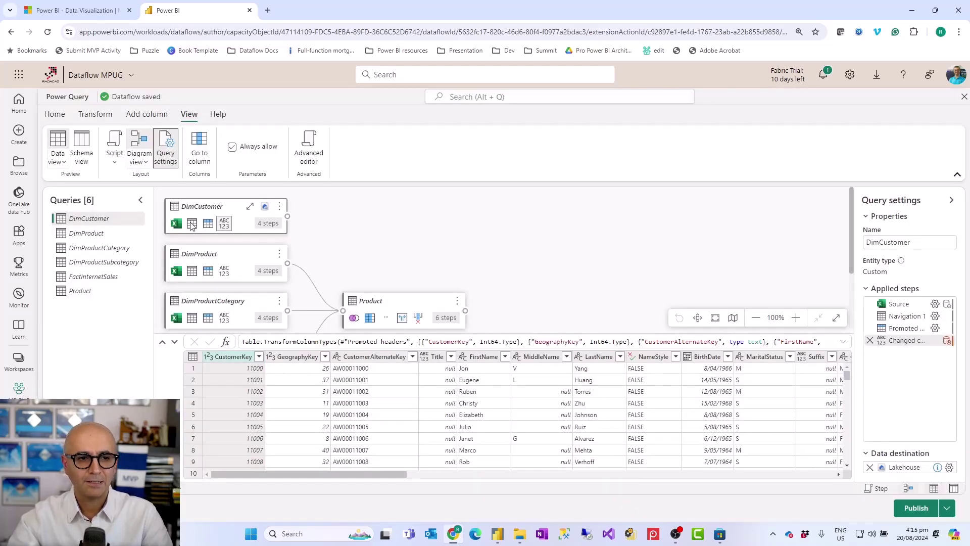
pyautogui.click(96, 116)
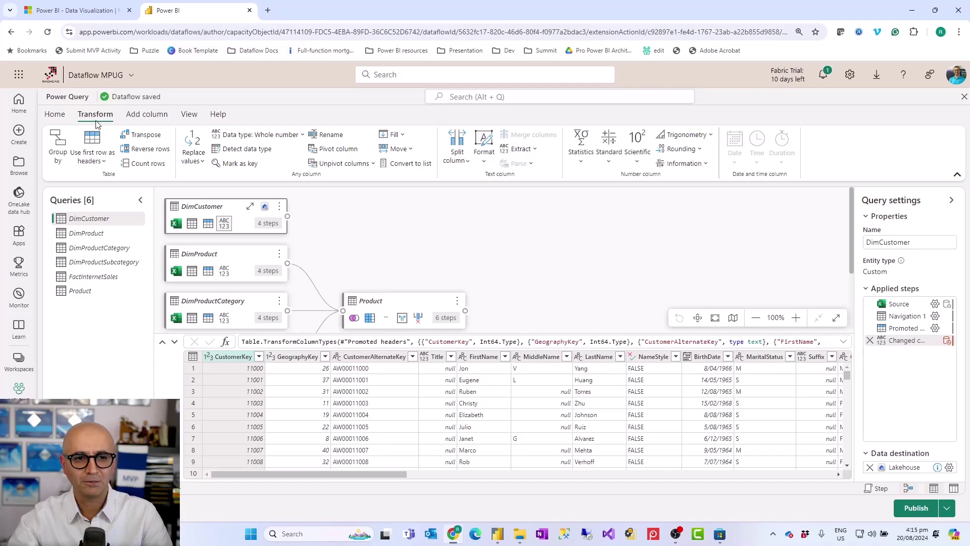
pyautogui.click(55, 114)
pyautogui.click(203, 157)
pyautogui.click(218, 211)
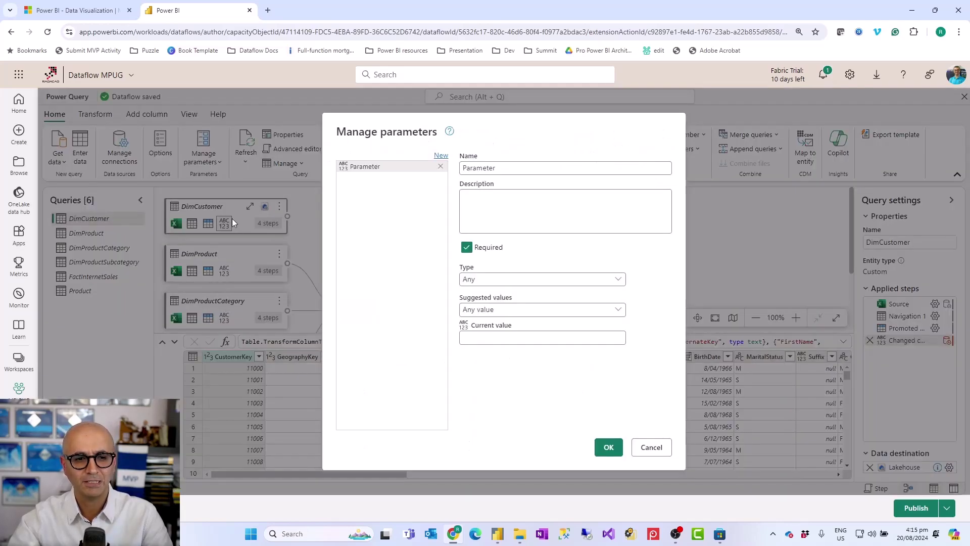
pyautogui.doubleClick(486, 168)
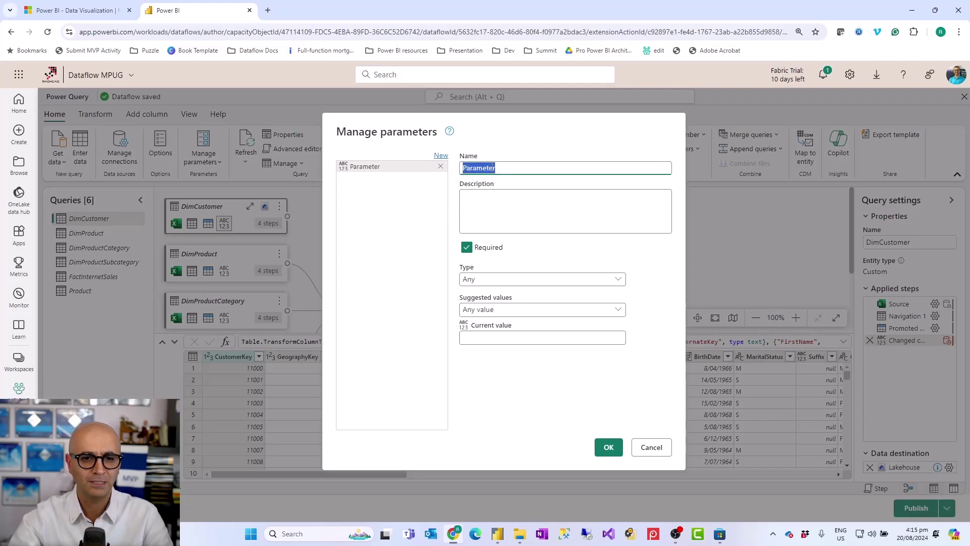
pyautogui.write('FilePath')
pyautogui.moveTo(495, 169); pyautogui.dragTo(454, 172)
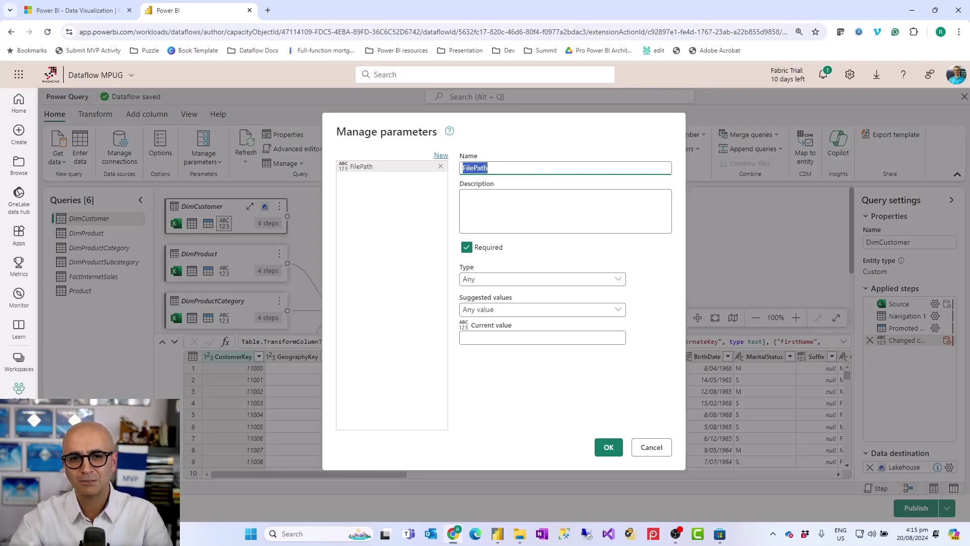
pyautogui.click(493, 171)
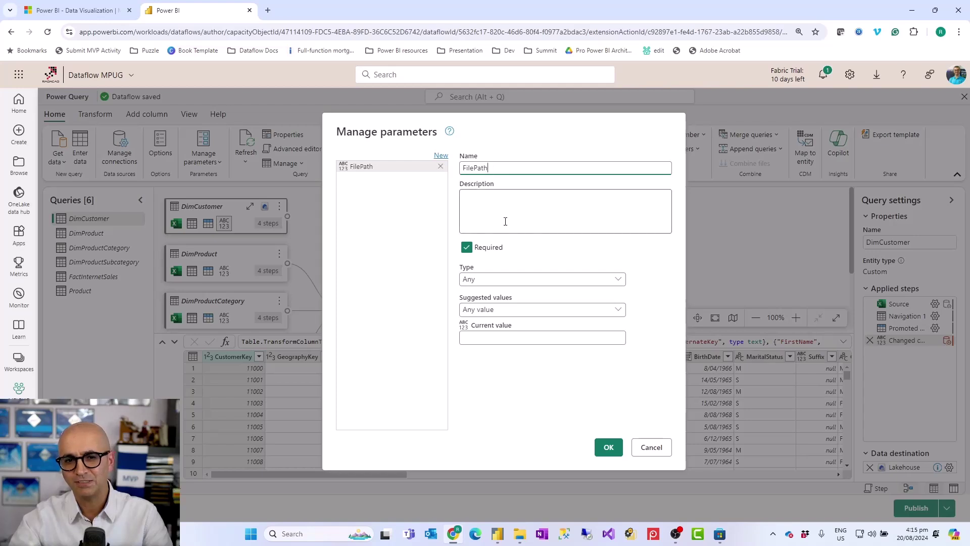
pyautogui.click(500, 283)
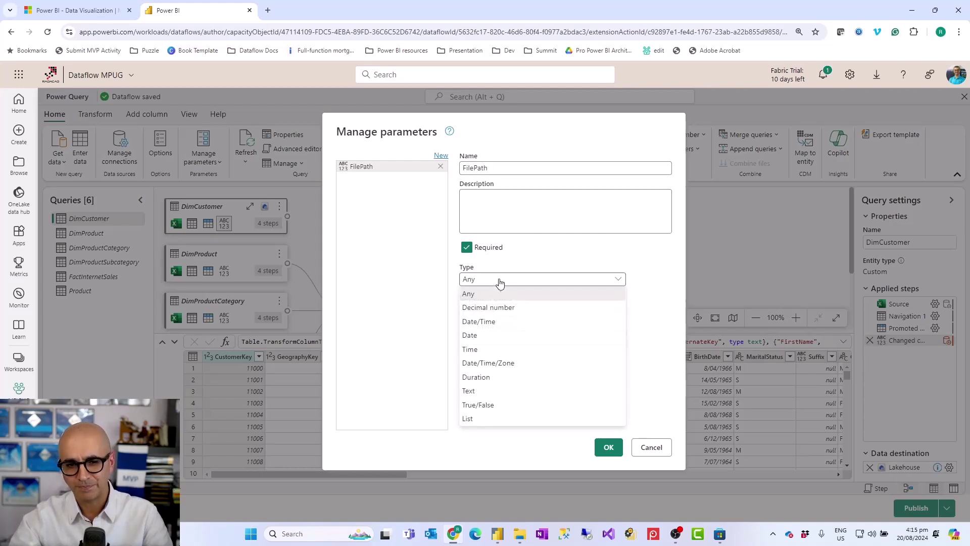
pyautogui.click(485, 390)
pyautogui.click(493, 337)
pyautogui.rightClick(492, 337)
pyautogui.click(520, 369)
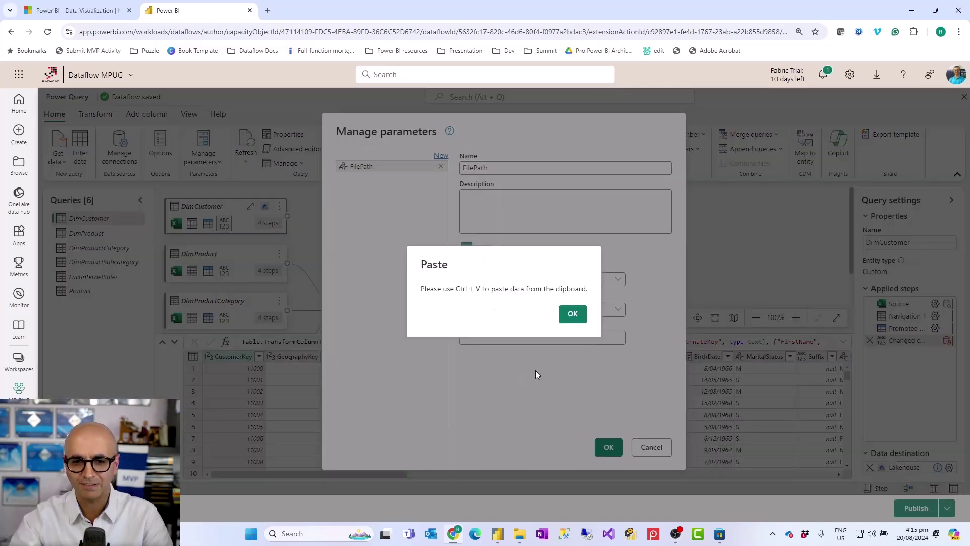
pyautogui.click(573, 314)
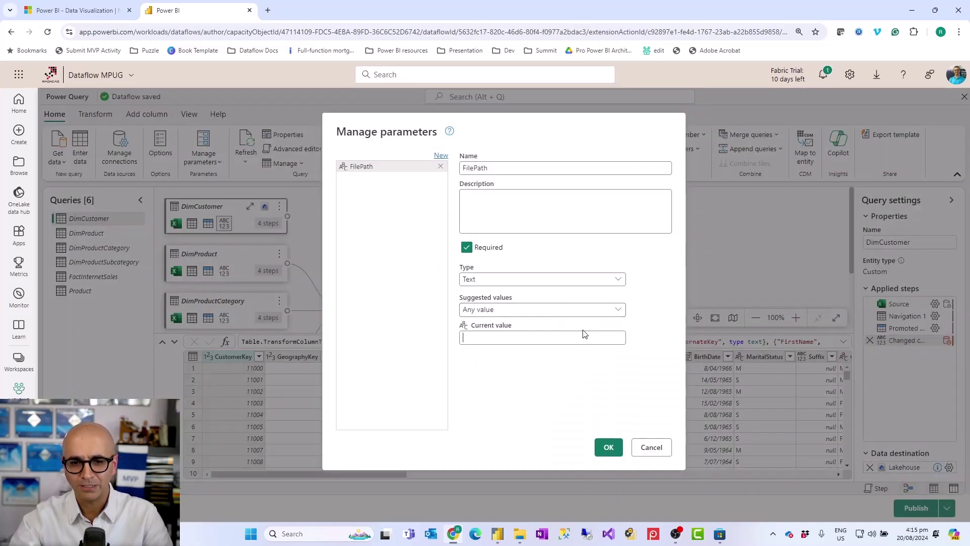
pyautogui.click(650, 448)
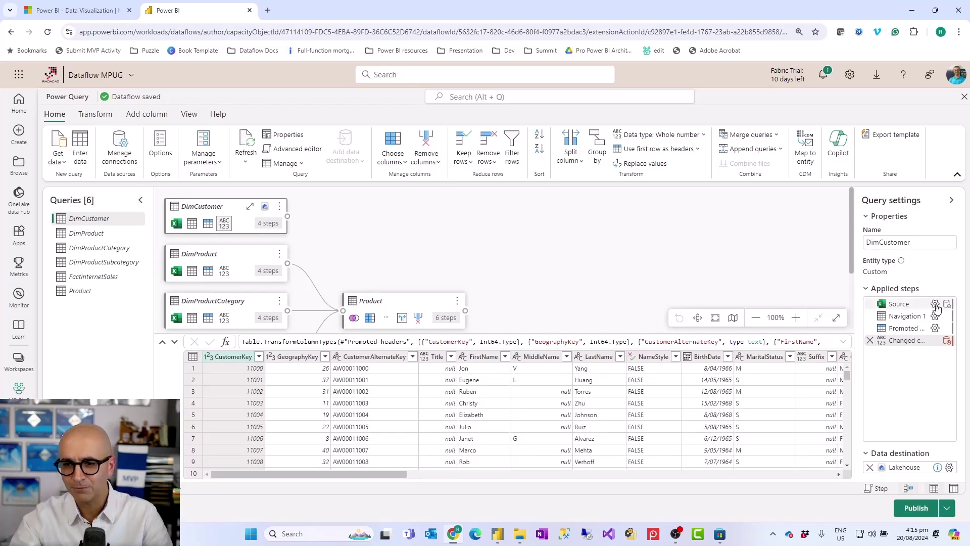
# - Copy the AdventureWorksDW2012 workbook URL from DimCustomer's Excel source settings
pyautogui.click(935, 305)
pyautogui.tripleClick(523, 295)
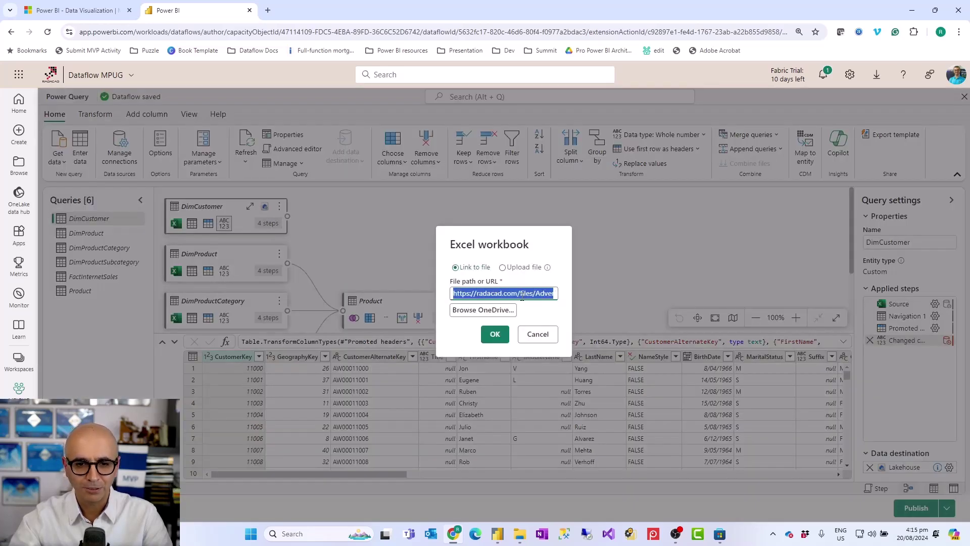
pyautogui.rightClick(523, 297)
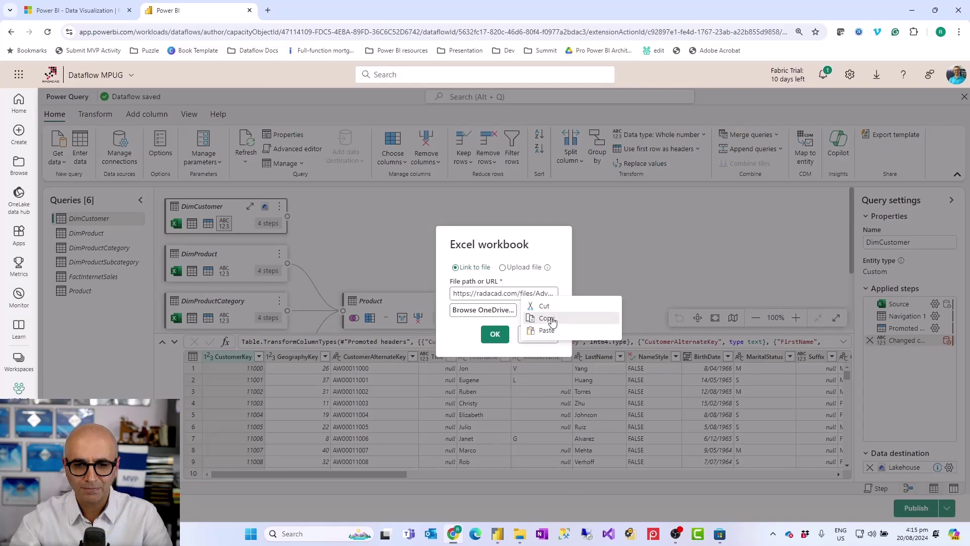
pyautogui.click(552, 320)
pyautogui.click(537, 335)
# - Create a new parameter named FilePath with type Text
pyautogui.click(204, 158)
pyautogui.click(208, 212)
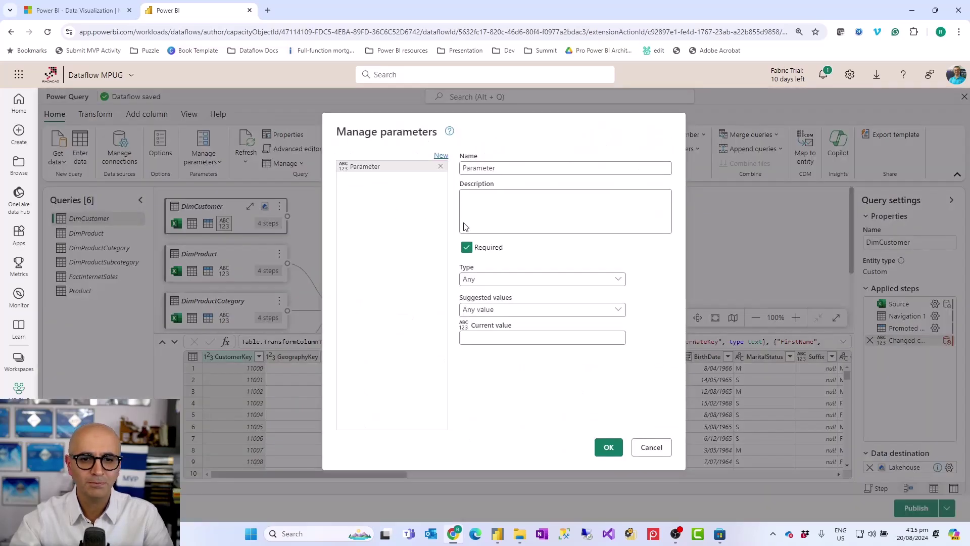
pyautogui.doubleClick(484, 168)
pyautogui.write('File')
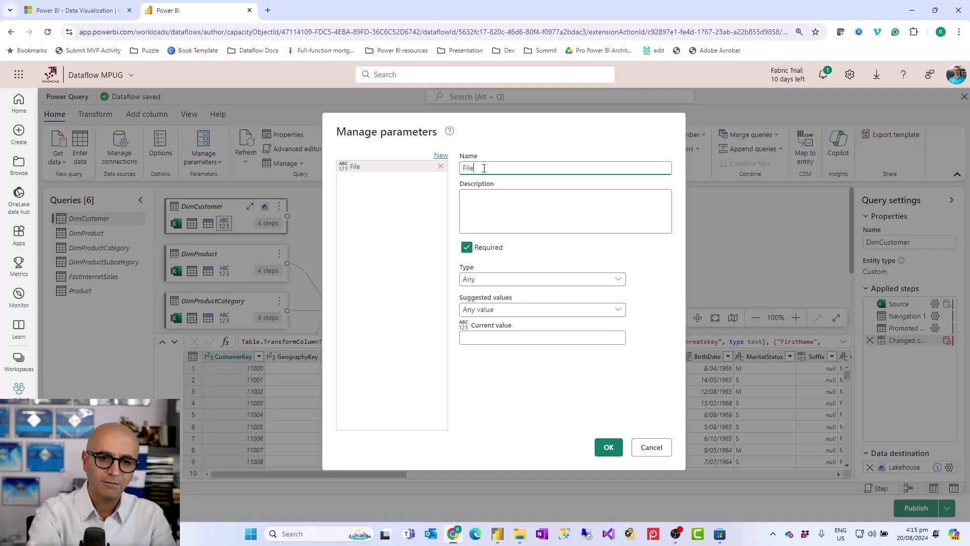
pyautogui.write('Path')
pyautogui.click(489, 281)
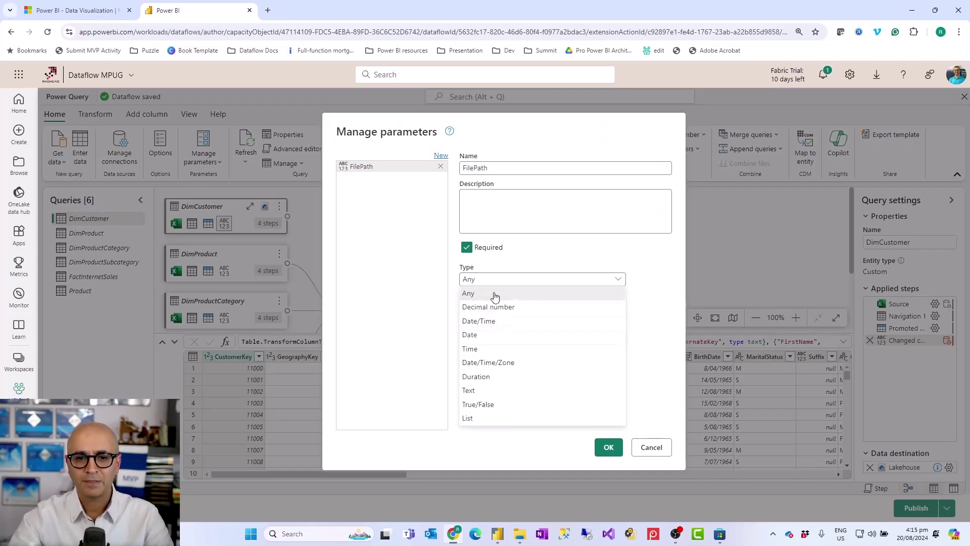
pyautogui.click(478, 392)
# - Paste the workbook URL as FilePath's current value and save the parameter
pyautogui.click(490, 337)
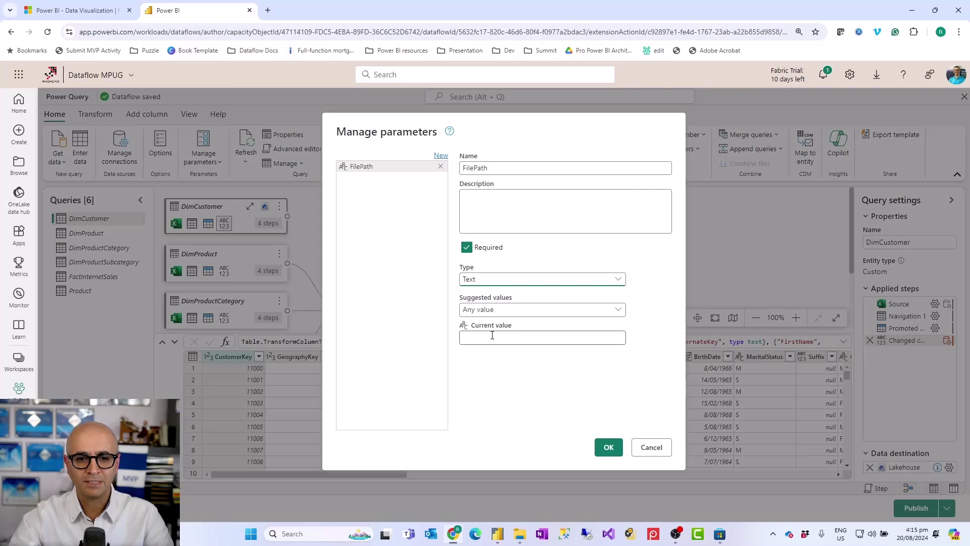
pyautogui.rightClick(490, 337)
pyautogui.click(516, 375)
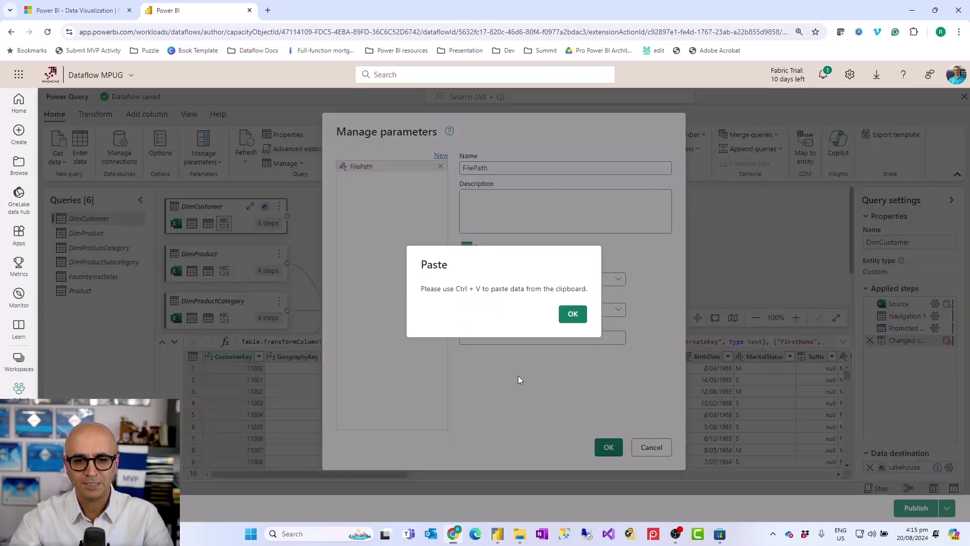
pyautogui.click(571, 317)
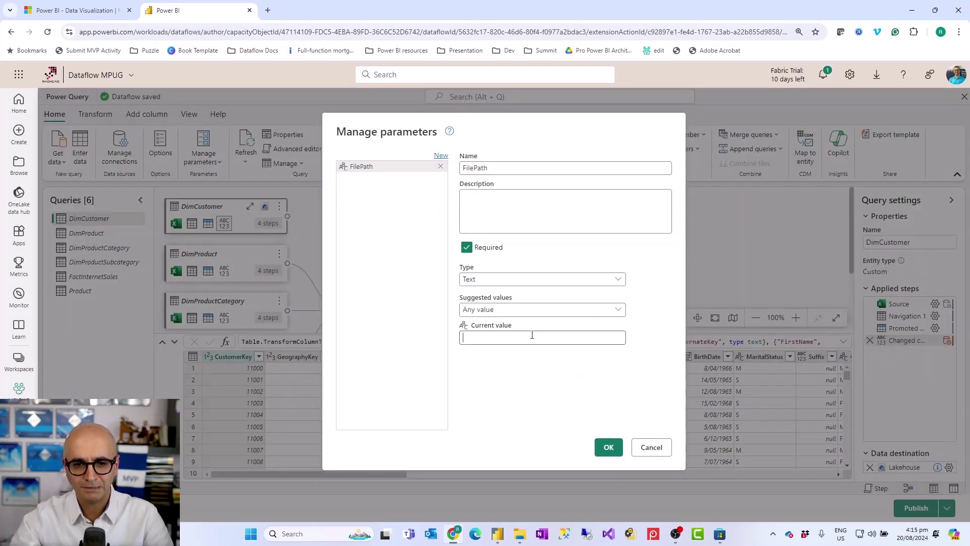
pyautogui.hotkey('ctrl', 'v')
pyautogui.press('Home')
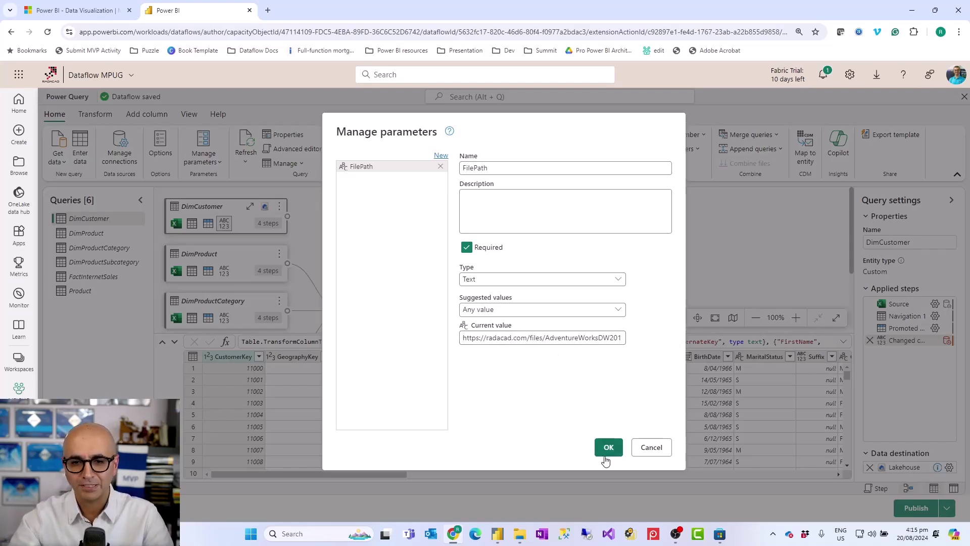
pyautogui.click(609, 448)
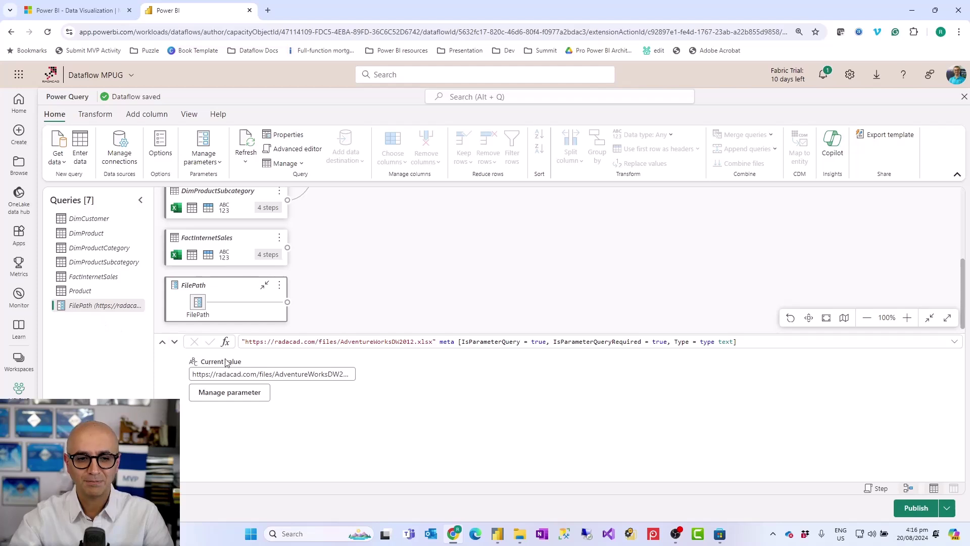
# - Check the end of FilePath's stored URL, then return to the DimCustomer query
pyautogui.moveTo(248, 374); pyautogui.dragTo(402, 387)
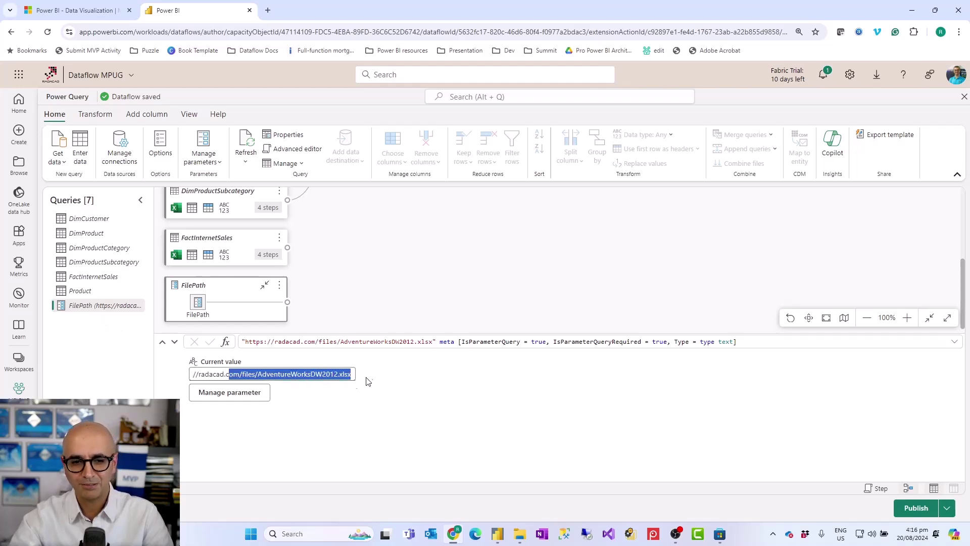
pyautogui.click(334, 374)
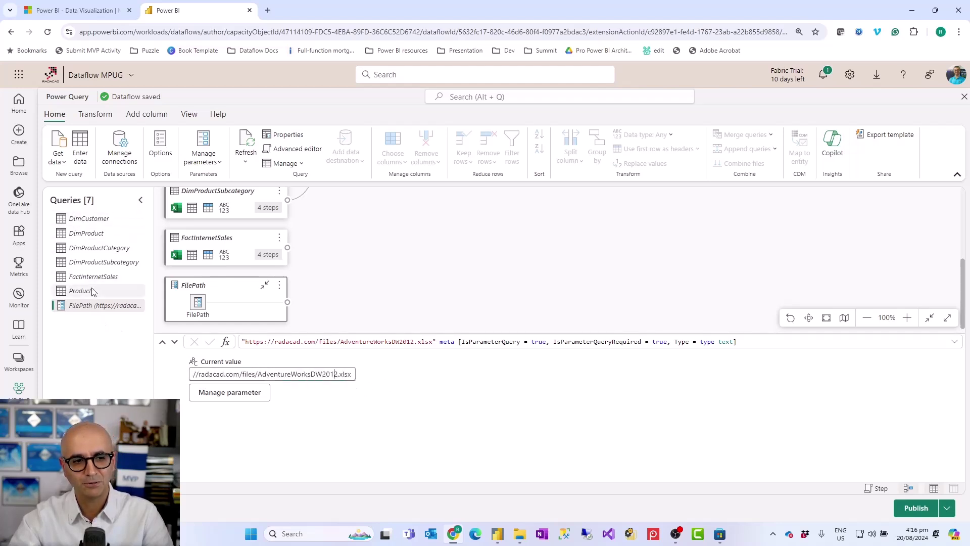
pyautogui.click(89, 221)
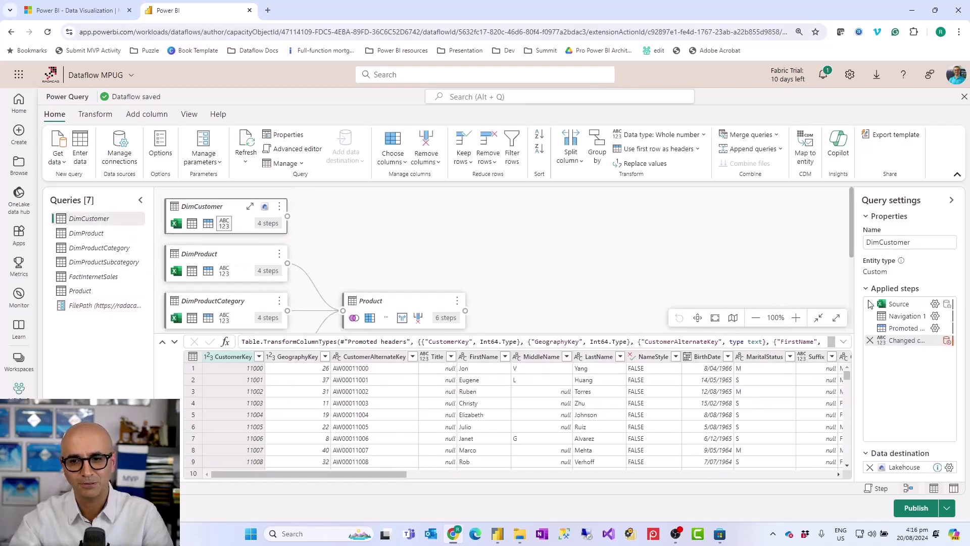
# - Select DimCustomer's Source step and review its file settings without changing them
pyautogui.moveTo(929, 308)
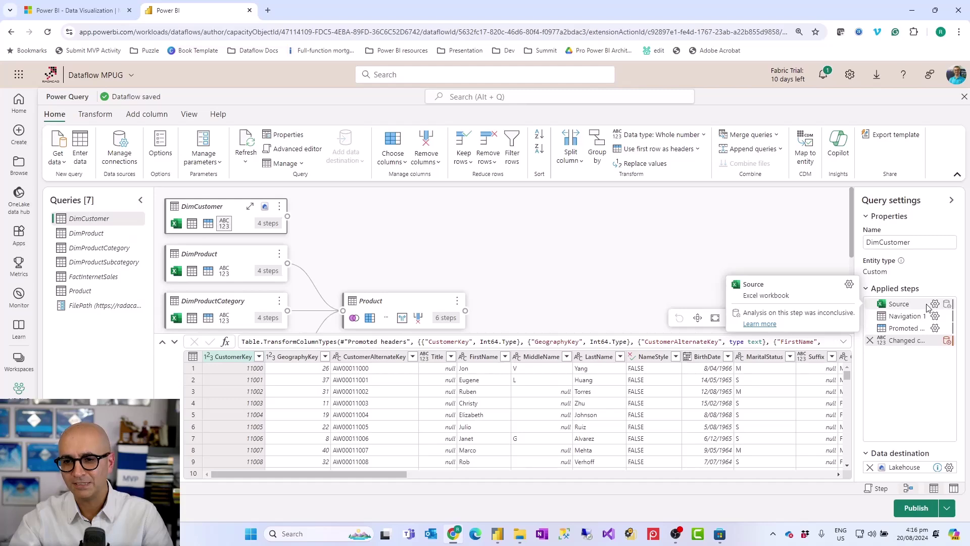
pyautogui.click(929, 309)
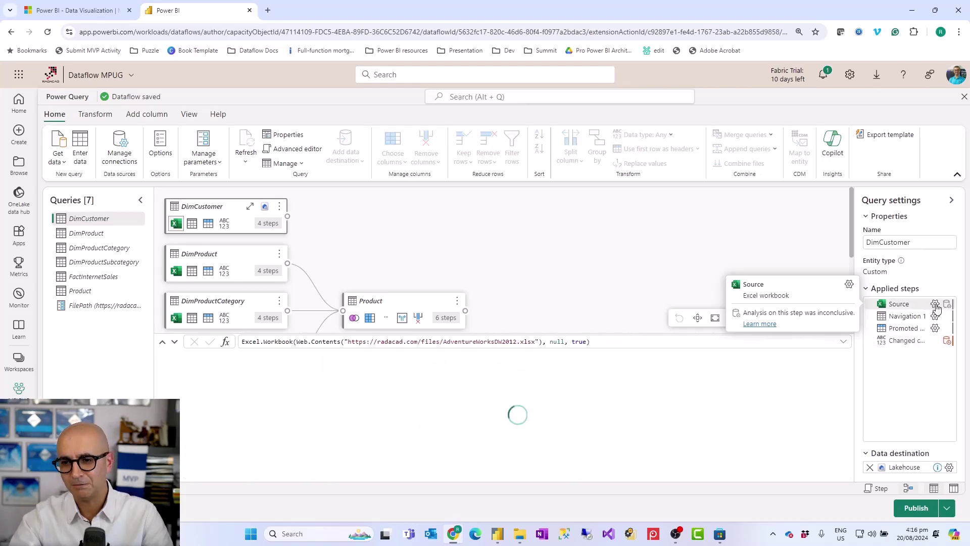
pyautogui.click(935, 305)
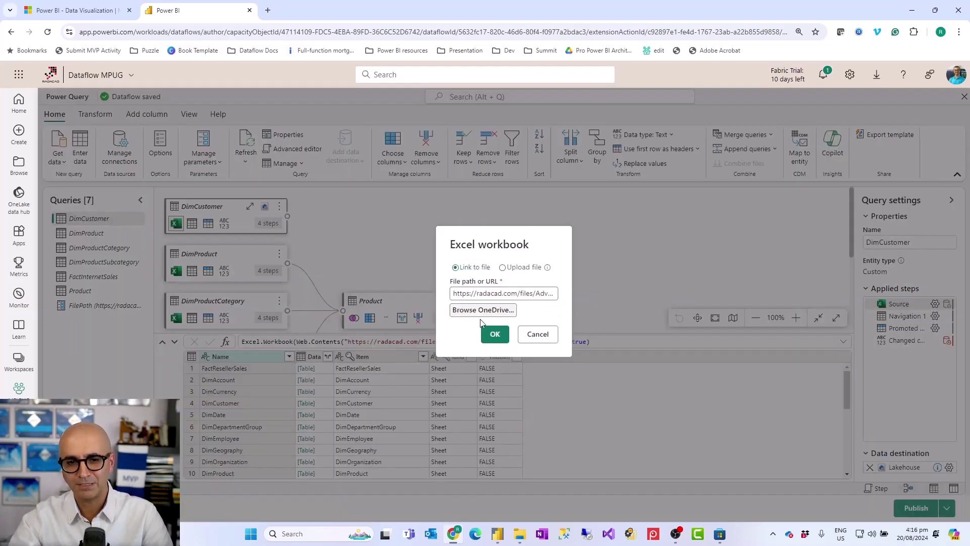
pyautogui.click(538, 335)
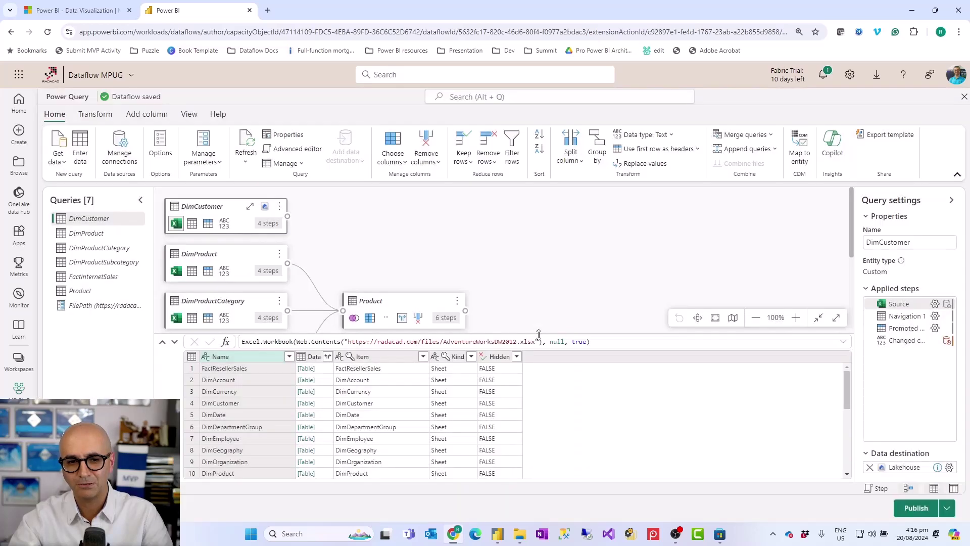
# - Replace the quoted workbook URL in DimCustomer's Source formula with FilePath
pyautogui.moveTo(345, 338); pyautogui.dragTo(538, 339)
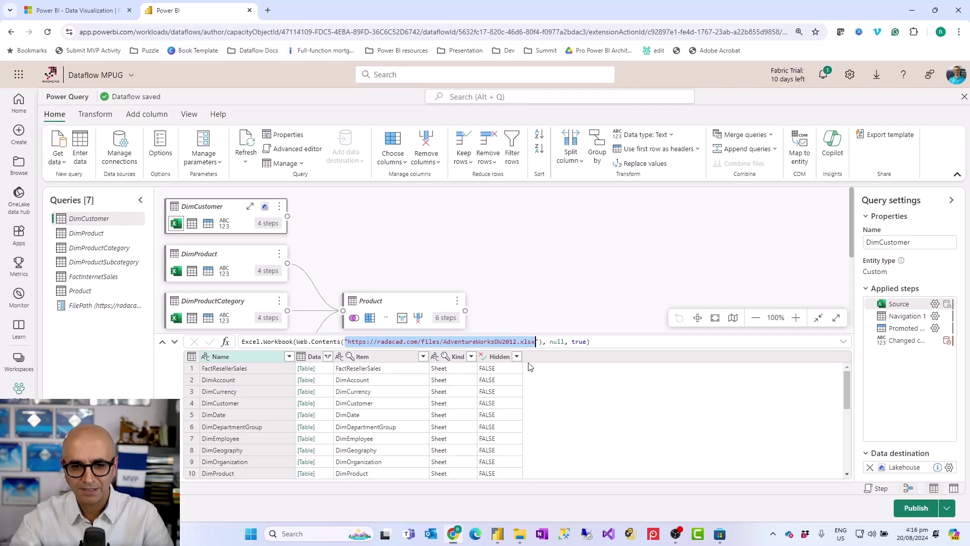
pyautogui.hotkey('shift', 'Right')
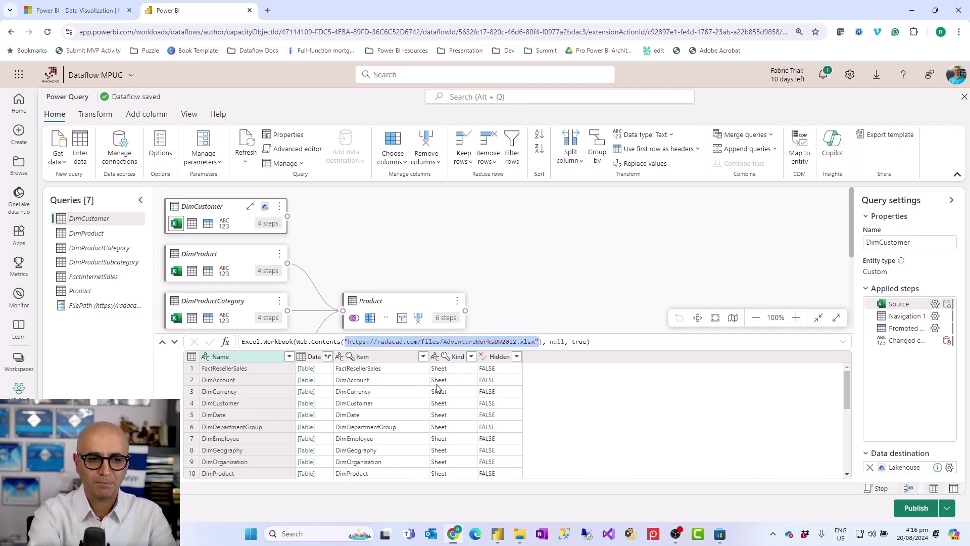
pyautogui.write('FilePath')
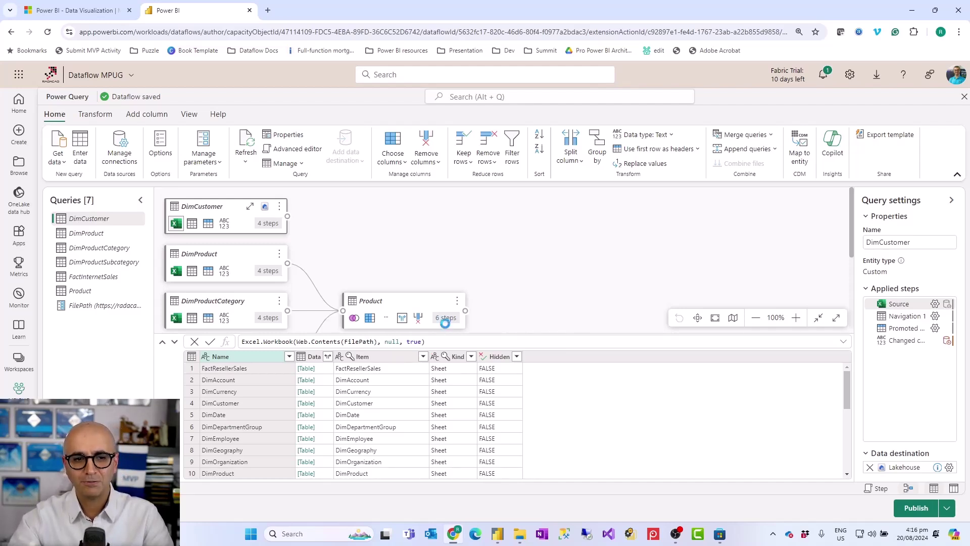
pyautogui.press('Return')
pyautogui.scroll(-1, 329, 263)
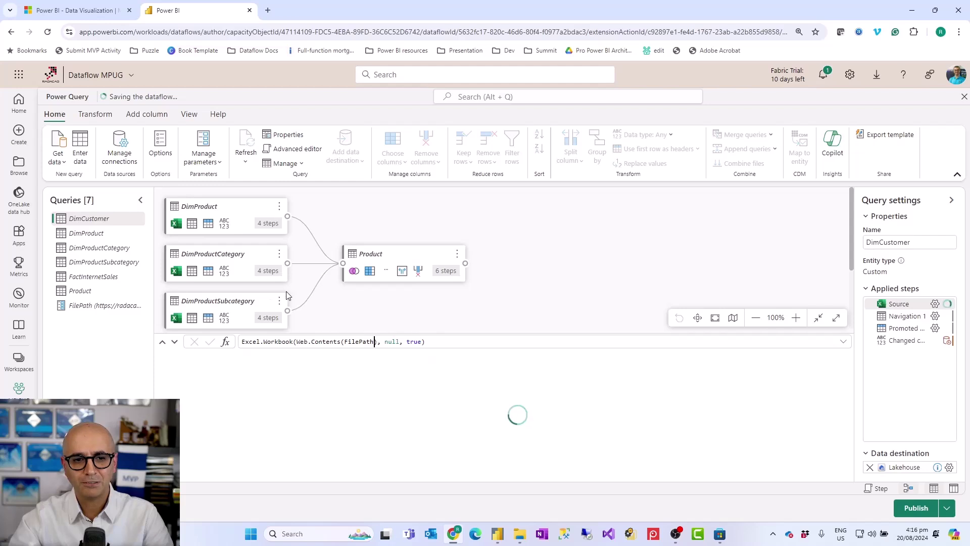
pyautogui.scroll(-3, 286, 296)
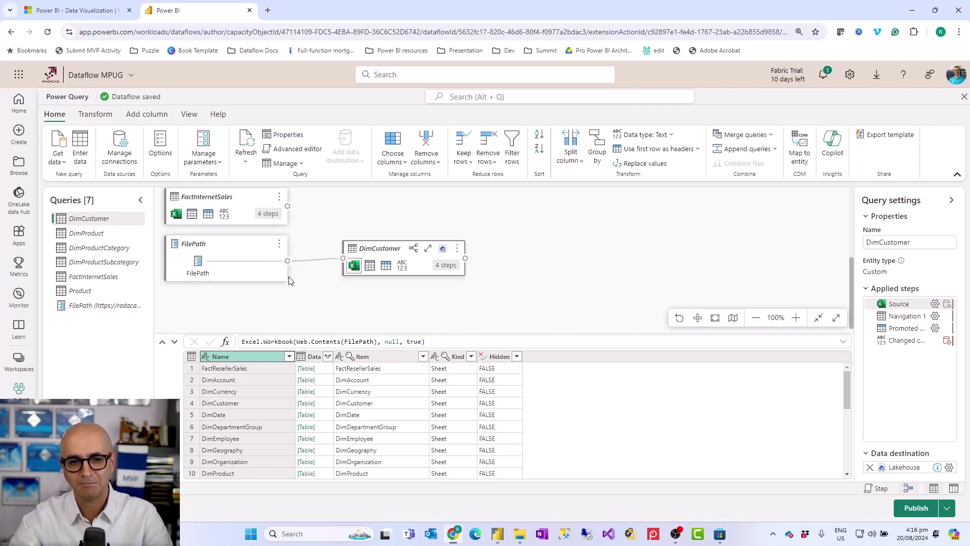
pyautogui.click(100, 234)
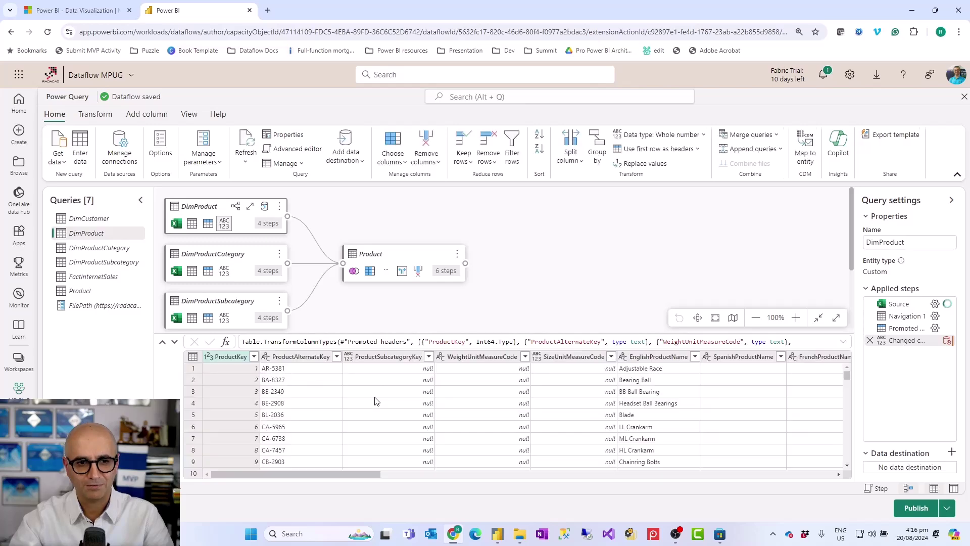
# - Replace the hard-coded URL in DimProduct's Source formula with FilePath
pyautogui.click(919, 305)
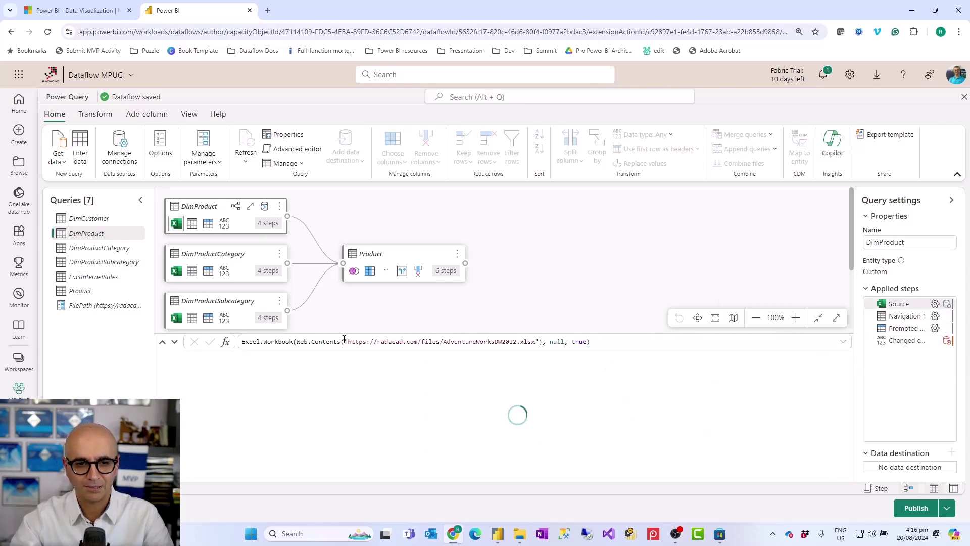
pyautogui.moveTo(345, 342); pyautogui.dragTo(539, 341)
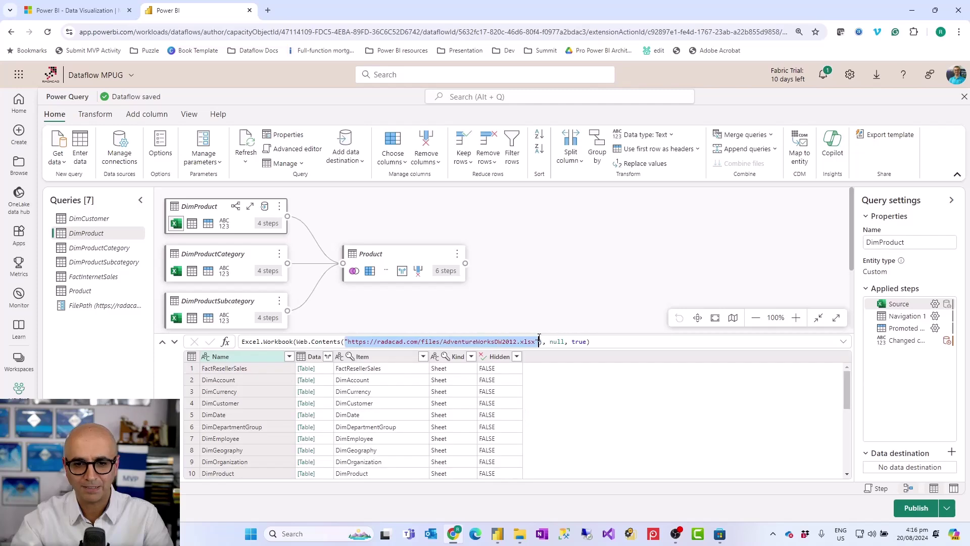
pyautogui.write('FilePath')
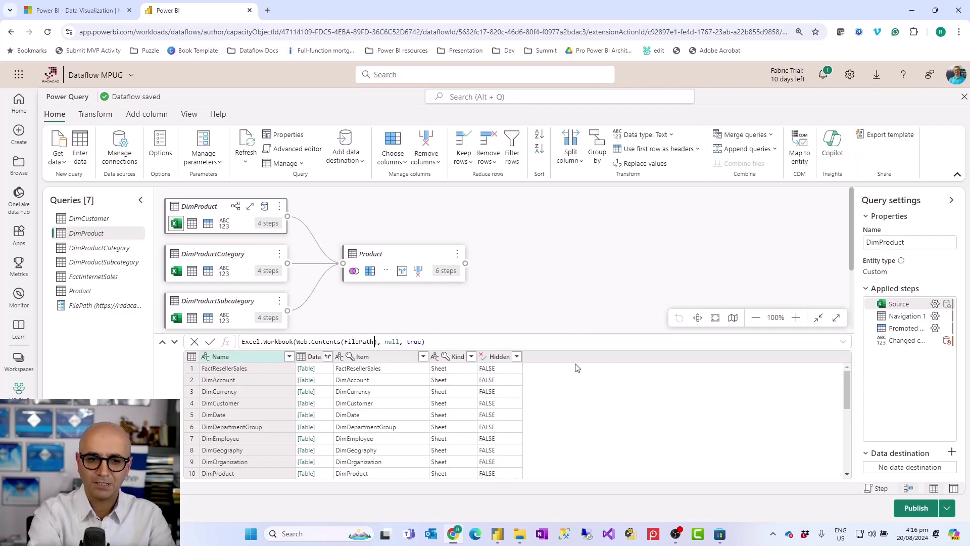
pyautogui.press('Return')
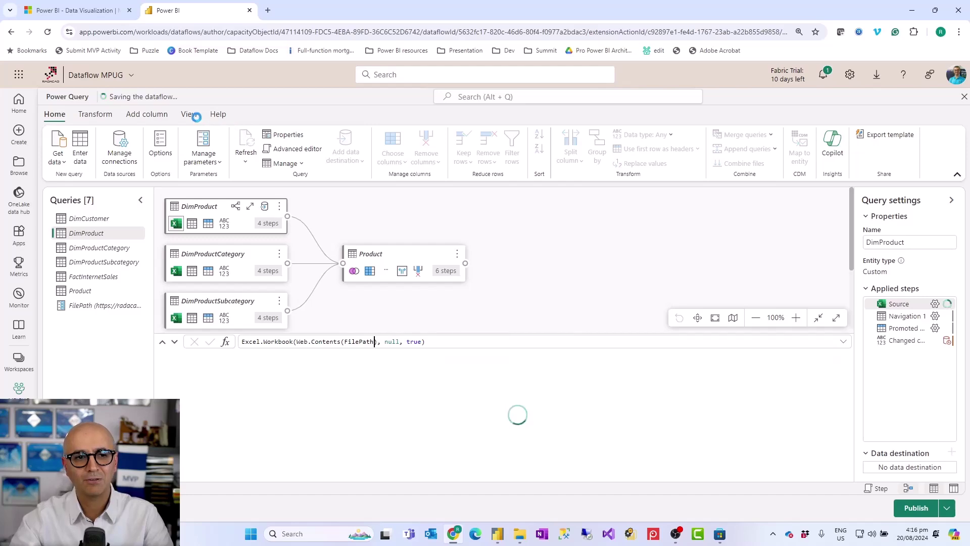
# - Make DimProductCategory's Source formula use FilePath instead of the hard-coded URL
pyautogui.click(96, 248)
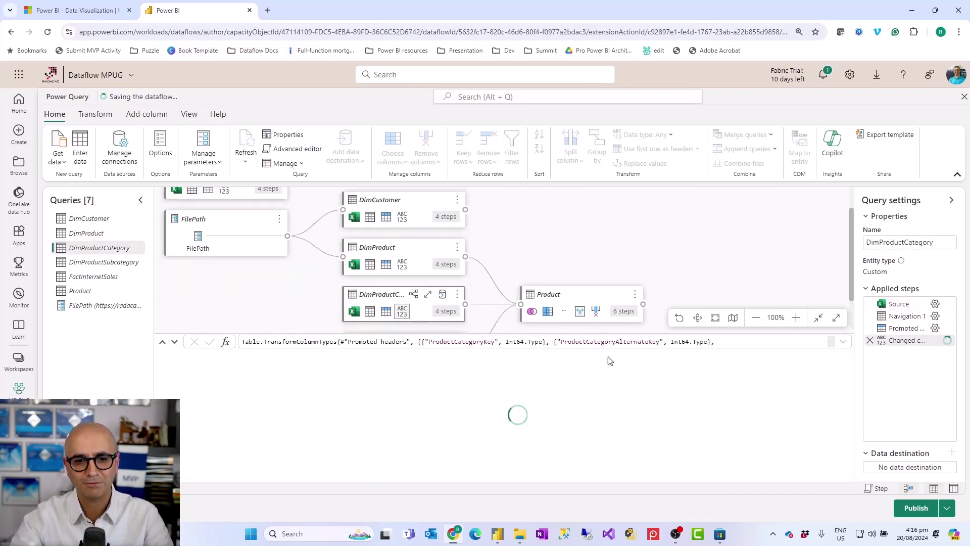
pyautogui.click(904, 304)
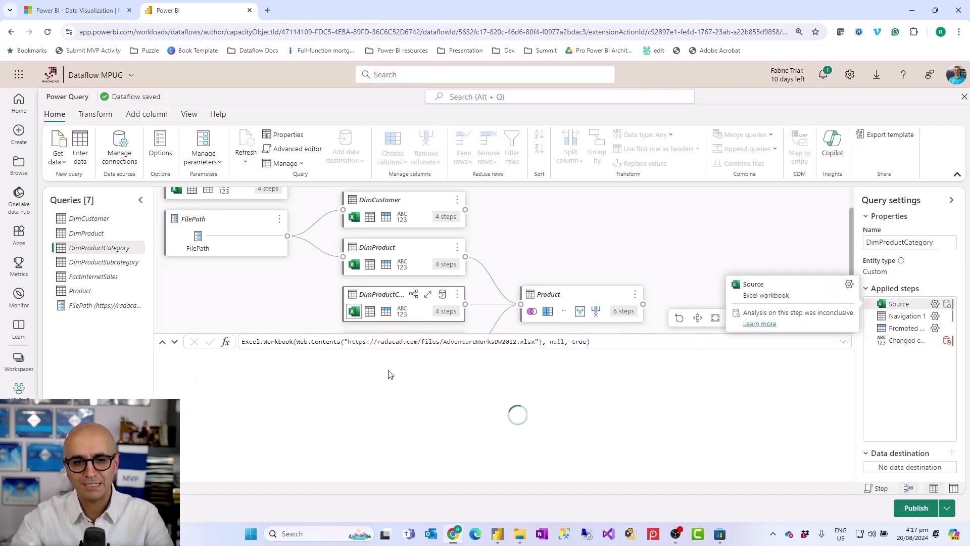
pyautogui.keyDown('shift'); pyautogui.click(540, 342); pyautogui.keyUp('shift')
pyautogui.press('BackSpace')
pyautogui.write('FilePath')
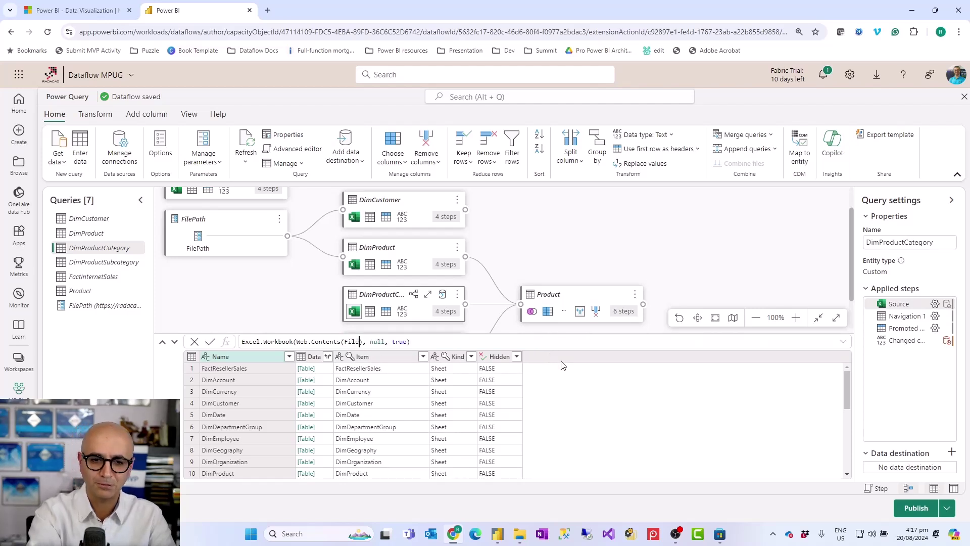
pyautogui.press('Return')
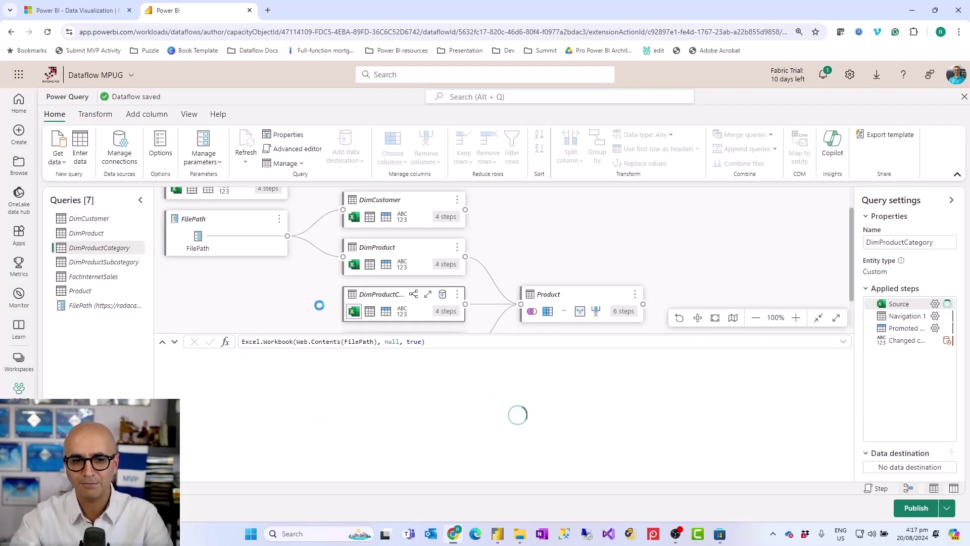
pyautogui.click(104, 262)
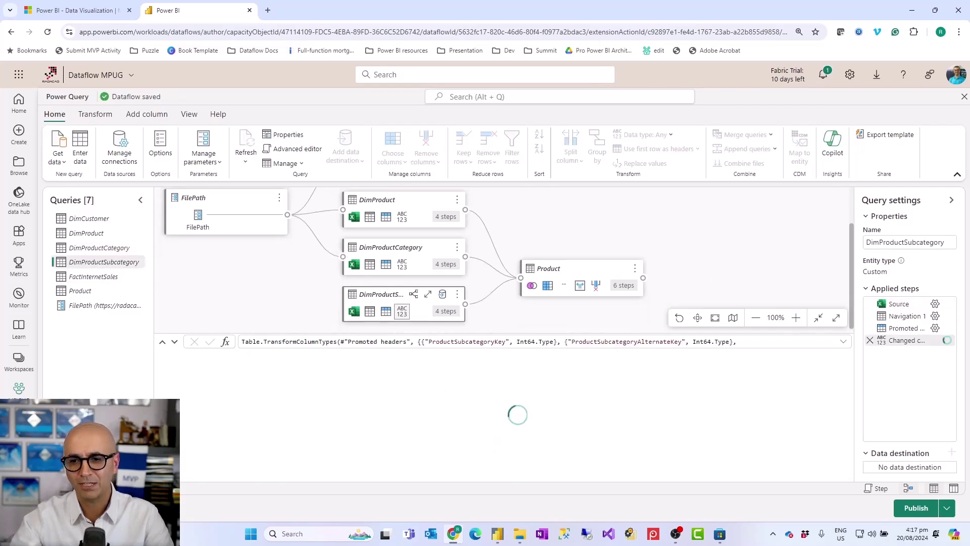
# - Replace the quoted URL in DimProductSubcategory's Source formula with FilePath
pyautogui.click(918, 307)
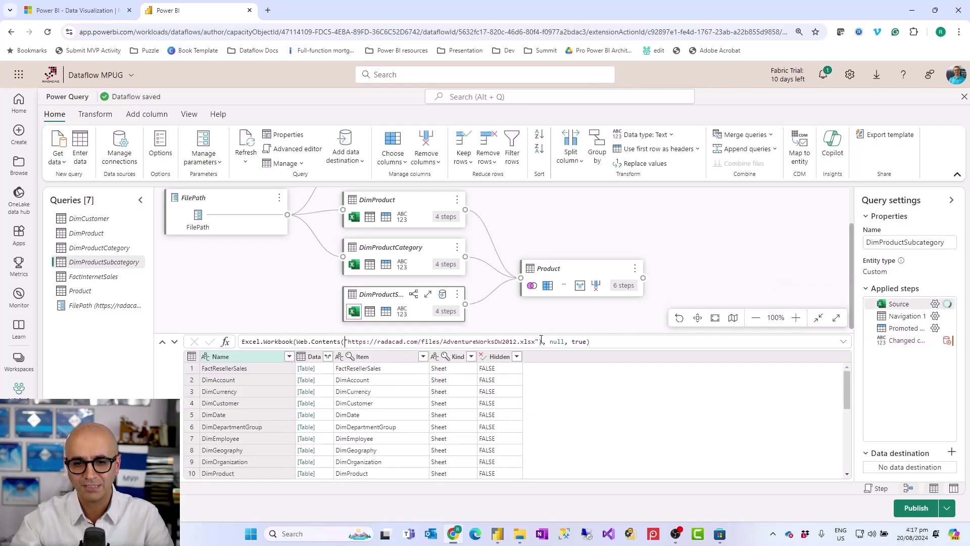
pyautogui.keyDown('shift'); pyautogui.click(444, 342); pyautogui.keyUp('shift')
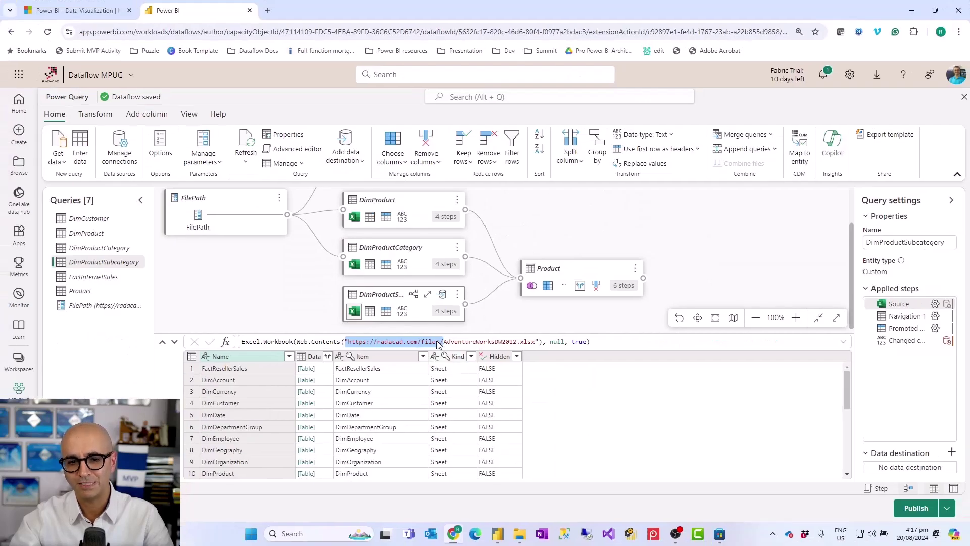
pyautogui.click(437, 342)
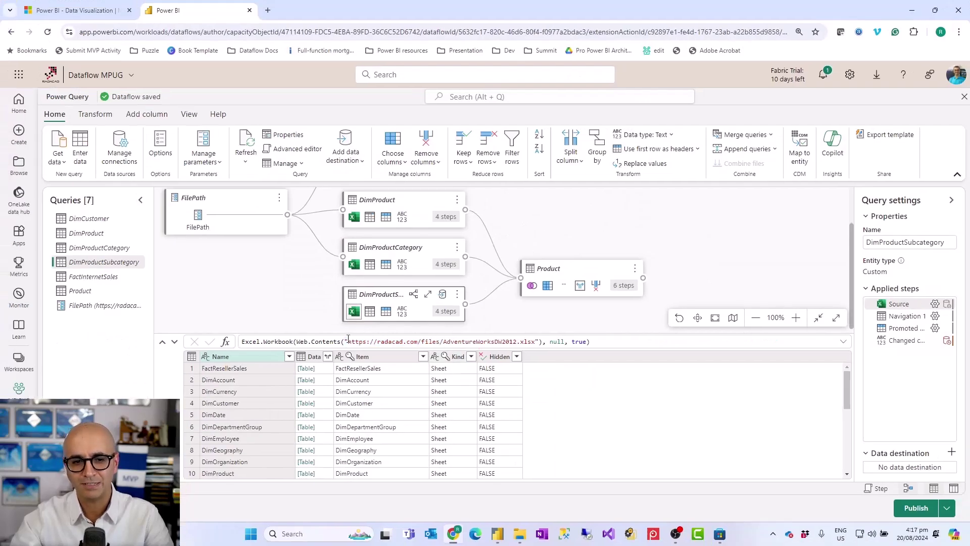
pyautogui.keyDown('shift'); pyautogui.click(537, 341); pyautogui.keyUp('shift')
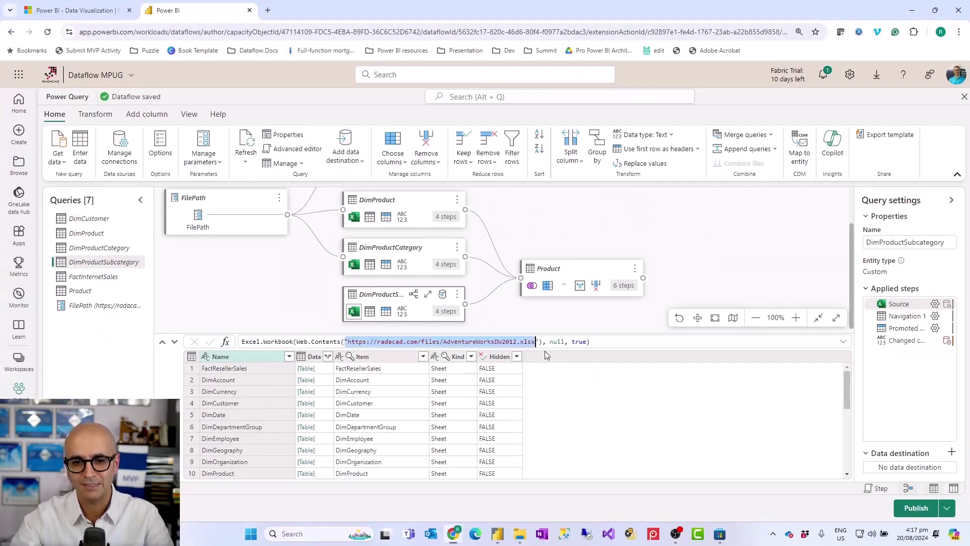
pyautogui.write('fileP')
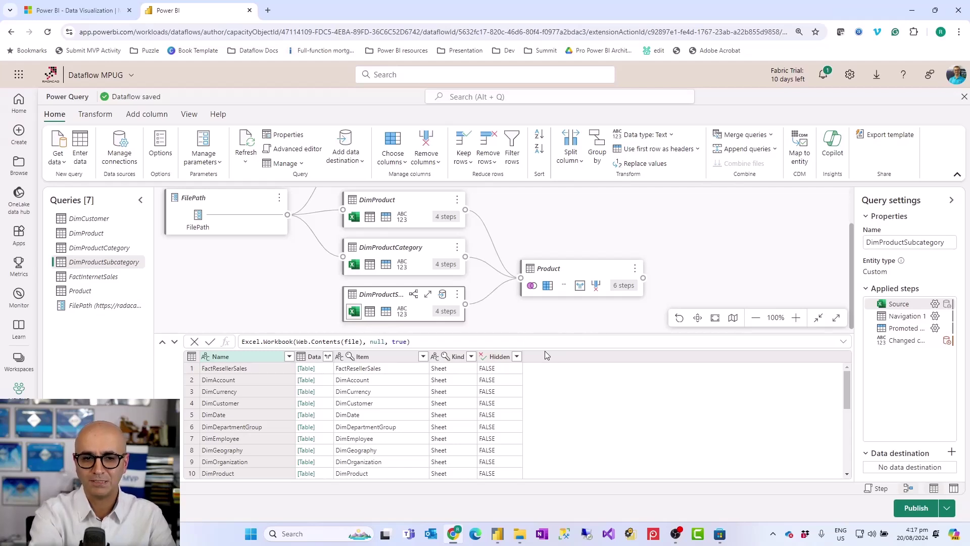
pyautogui.write('ath')
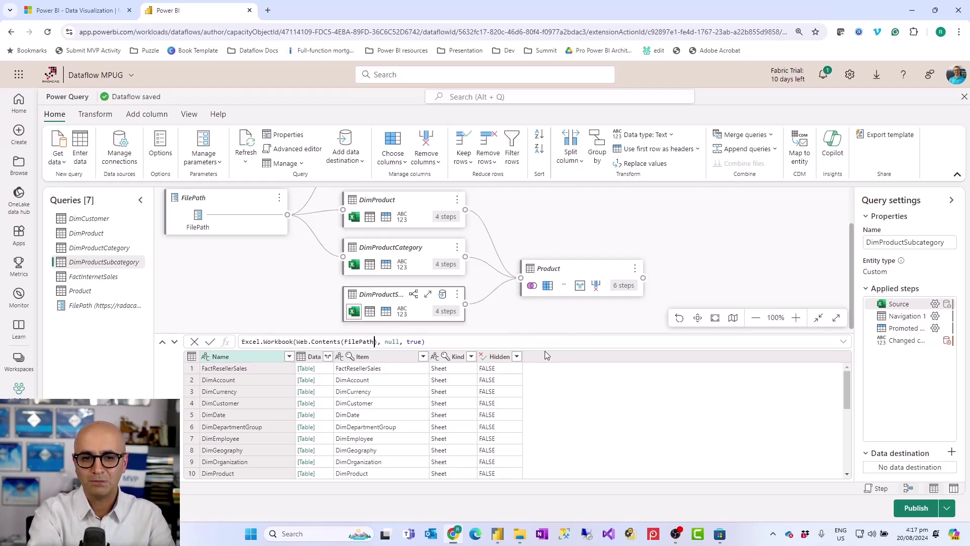
pyautogui.press('Return')
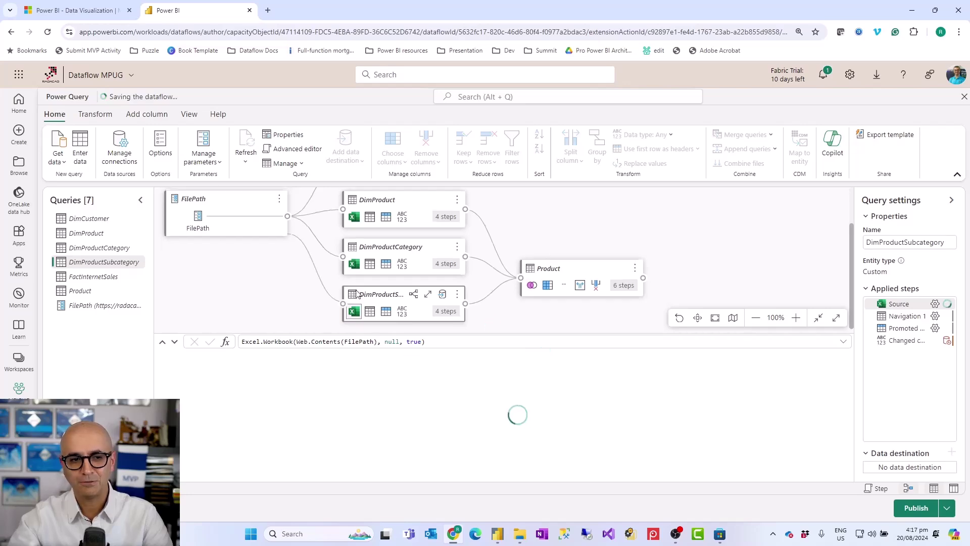
# - Make FactInternetSales' Source formula read from FilePath instead of the hard-coded URL
pyautogui.click(106, 282)
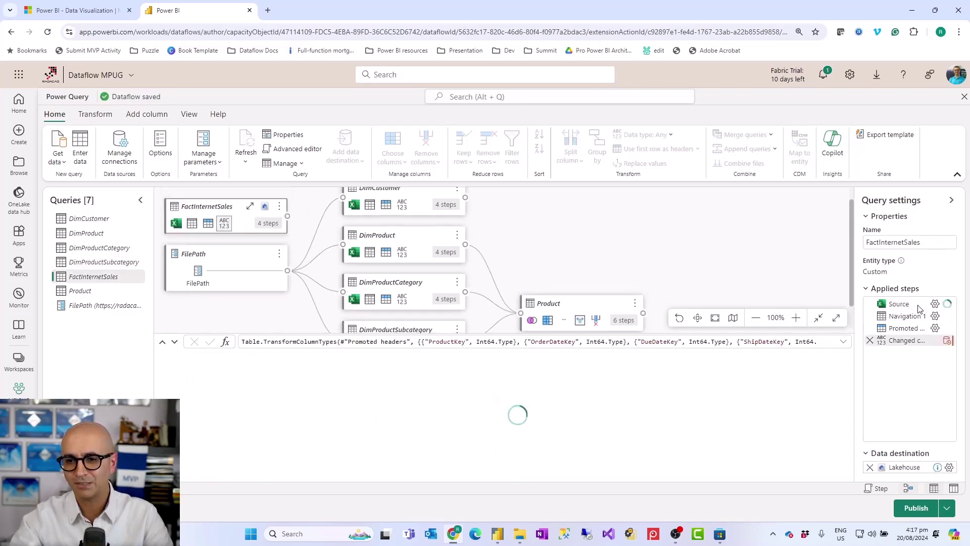
pyautogui.click(898, 304)
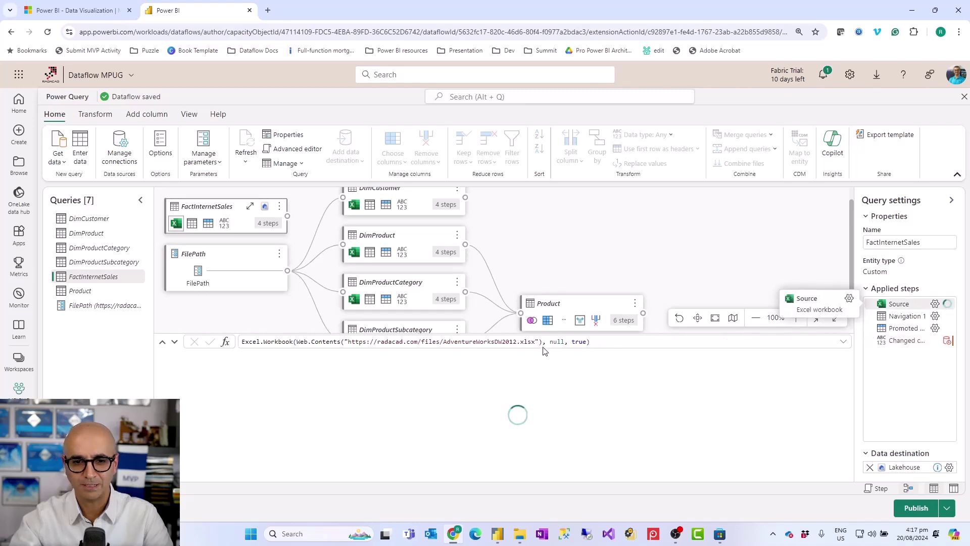
pyautogui.keyDown('shift'); pyautogui.click(344, 340); pyautogui.keyUp('shift')
pyautogui.press('BackSpace')
pyautogui.write('FilePath')
pyautogui.press('Return')
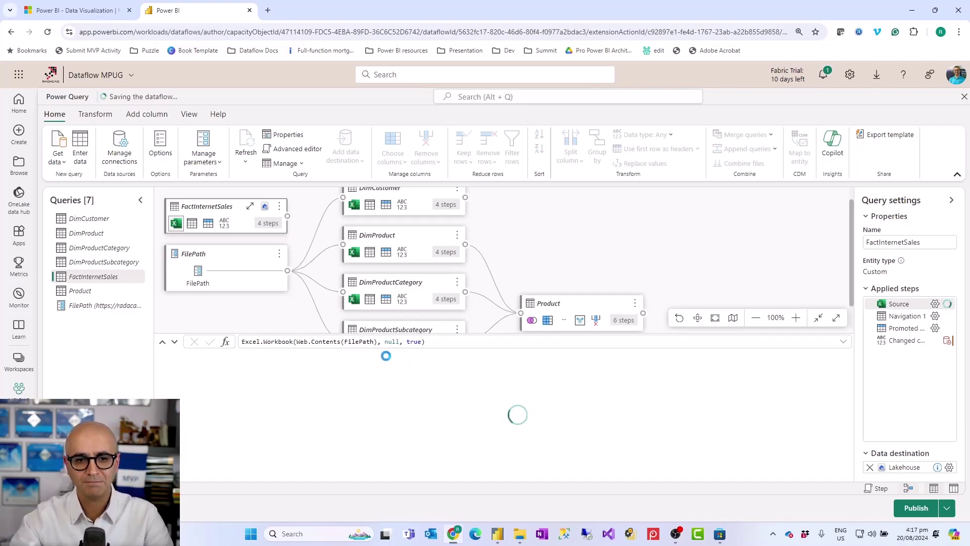
pyautogui.click(89, 295)
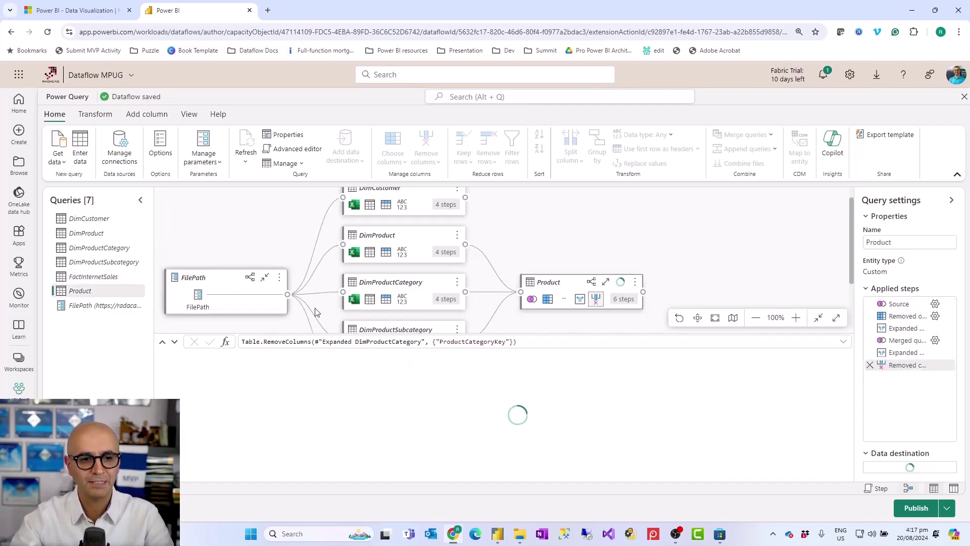
# - Select the Product query's Source step and scroll the diagram to confirm the FilePath links
pyautogui.click(908, 305)
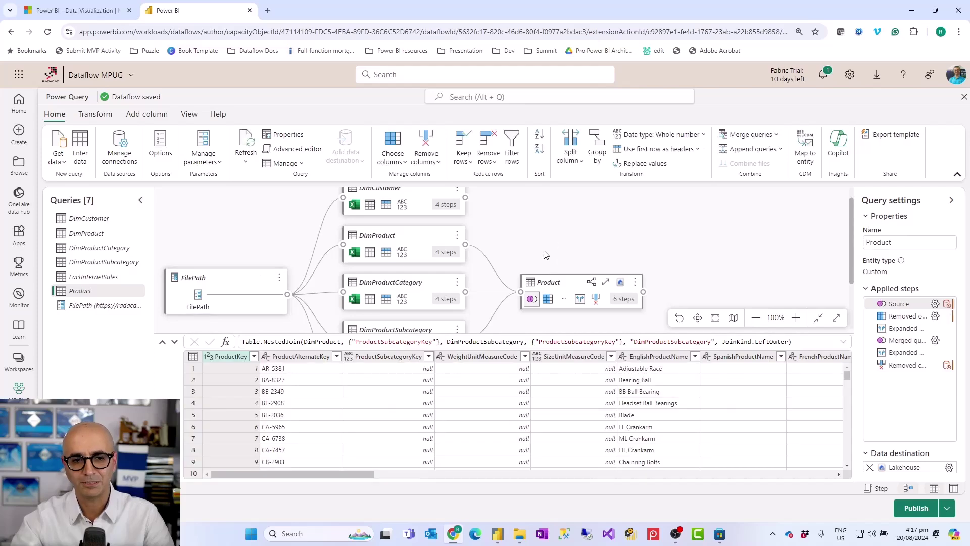
pyautogui.scroll(-2, 290, 283)
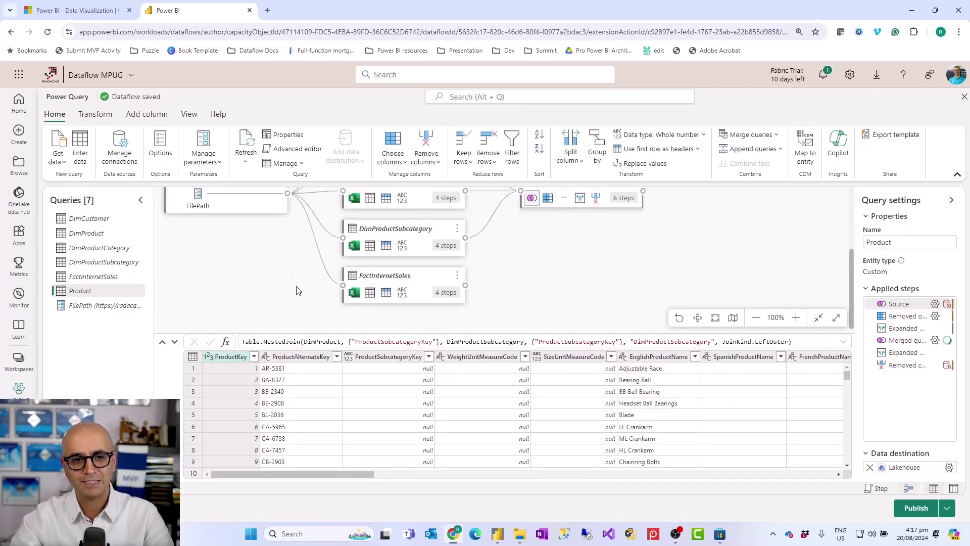
pyautogui.scroll(1, 290, 271)
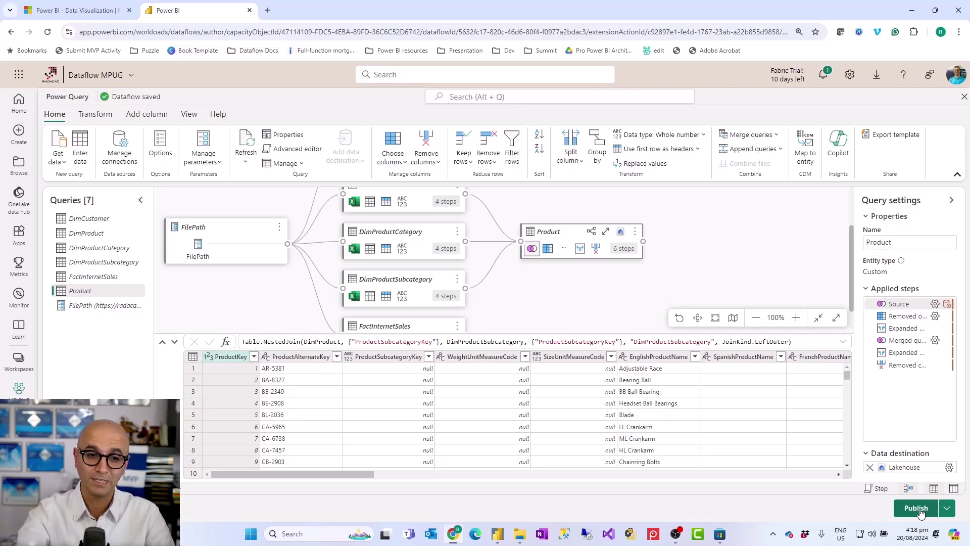
# - Open and cancel the Edit parameters dialog, then display the FilePath parameter query
pyautogui.click(211, 159)
pyautogui.click(226, 199)
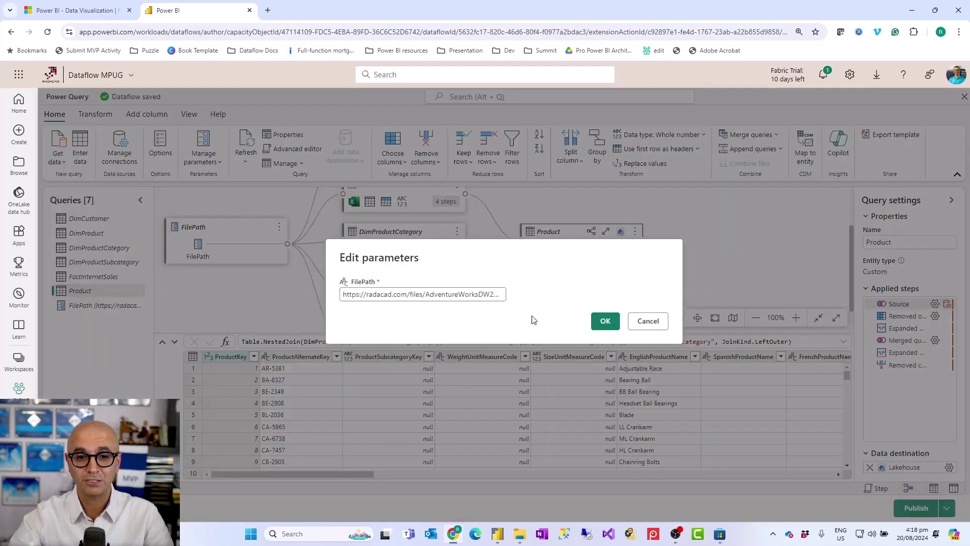
pyautogui.click(650, 321)
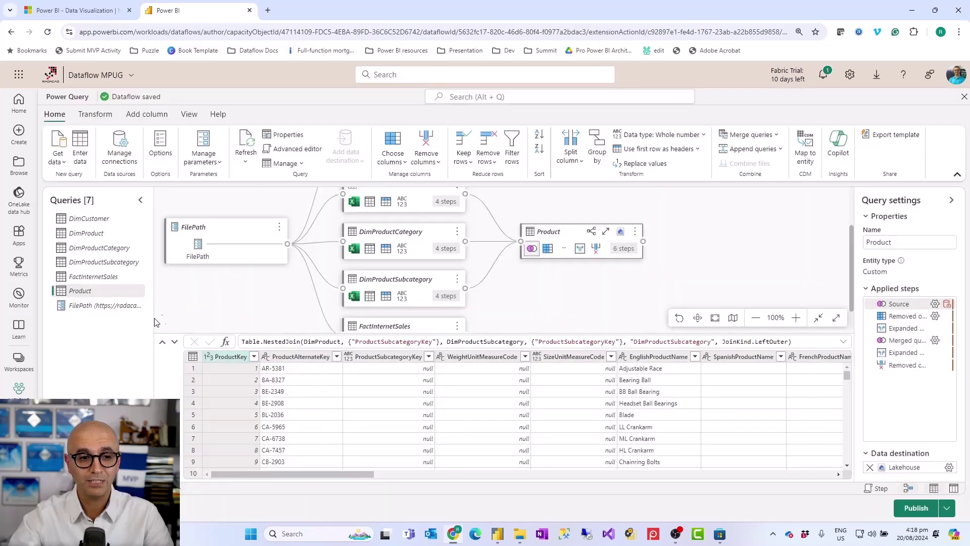
pyautogui.click(108, 306)
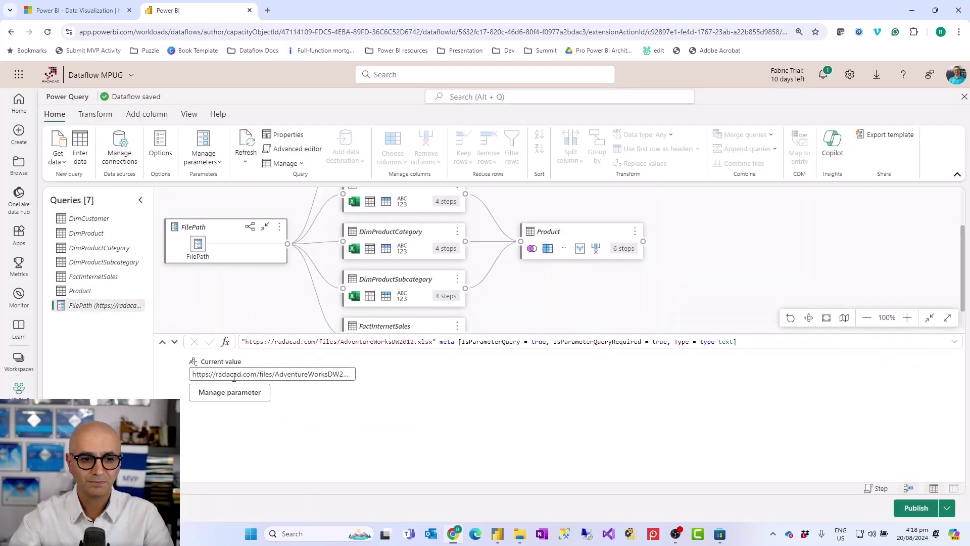